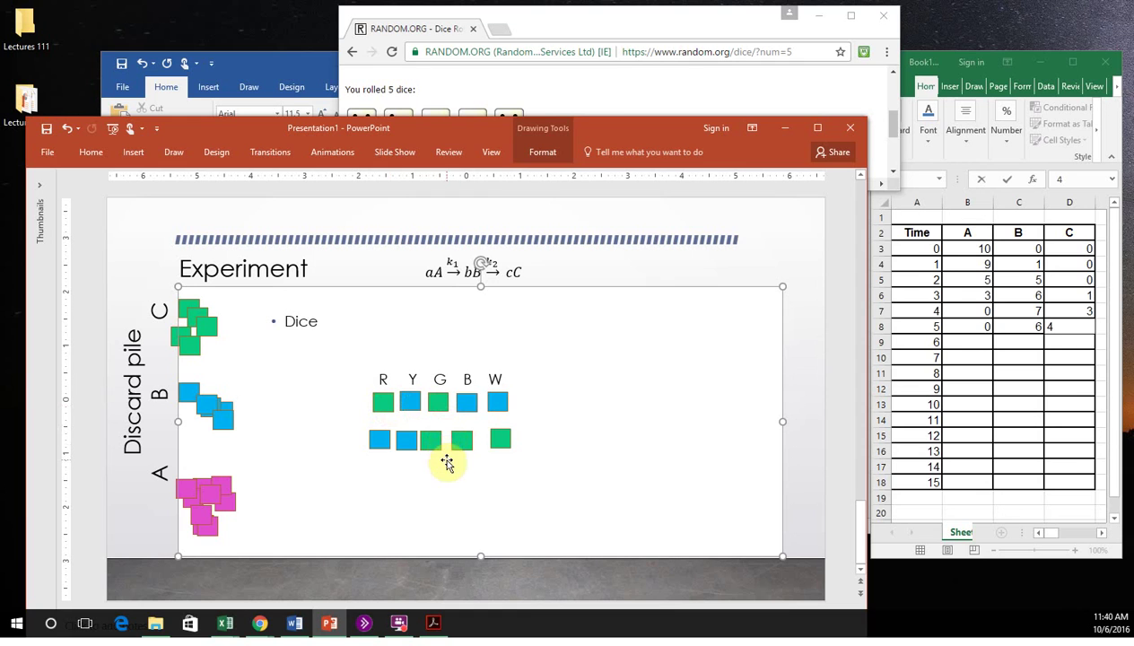
Fill in the time 6 row of the Excel table with 0 for A, 5 for B and 5 for C.
left_click(978, 333)
key("Return")
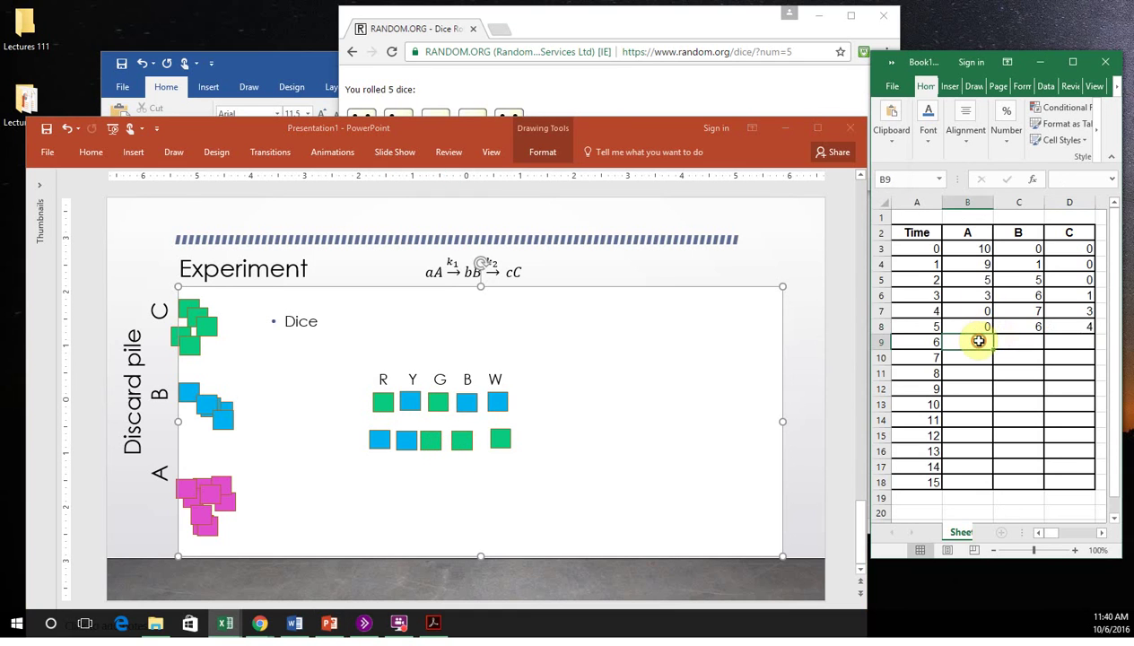
type("5")
key("Right")
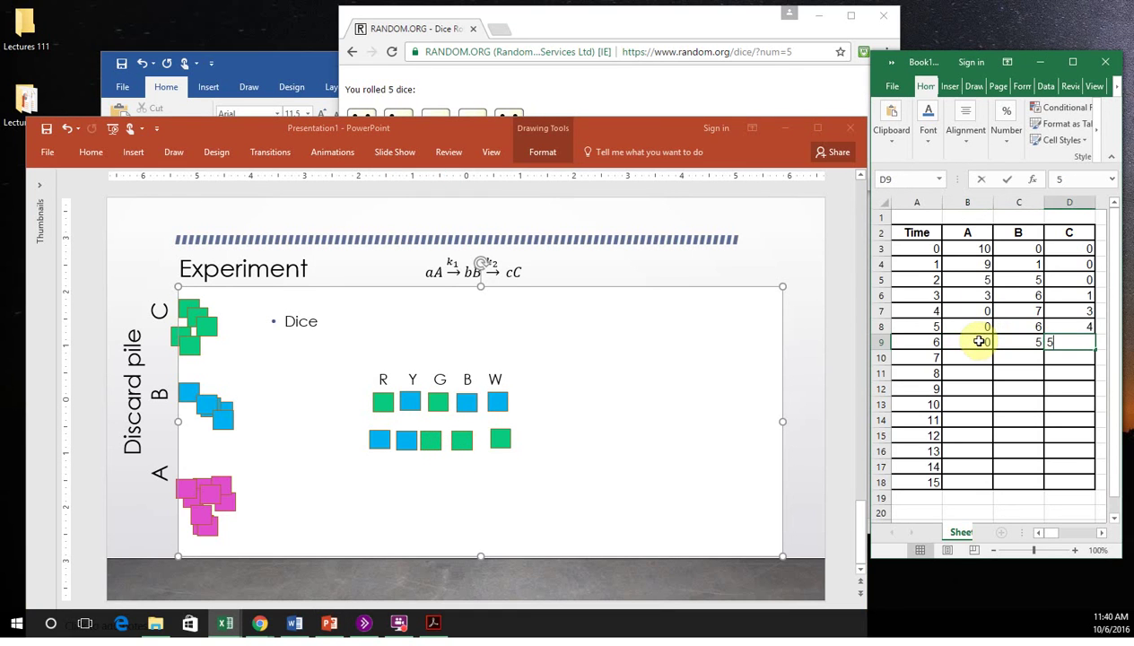
type("5")
key("Return")
key("Left")
key("Left")
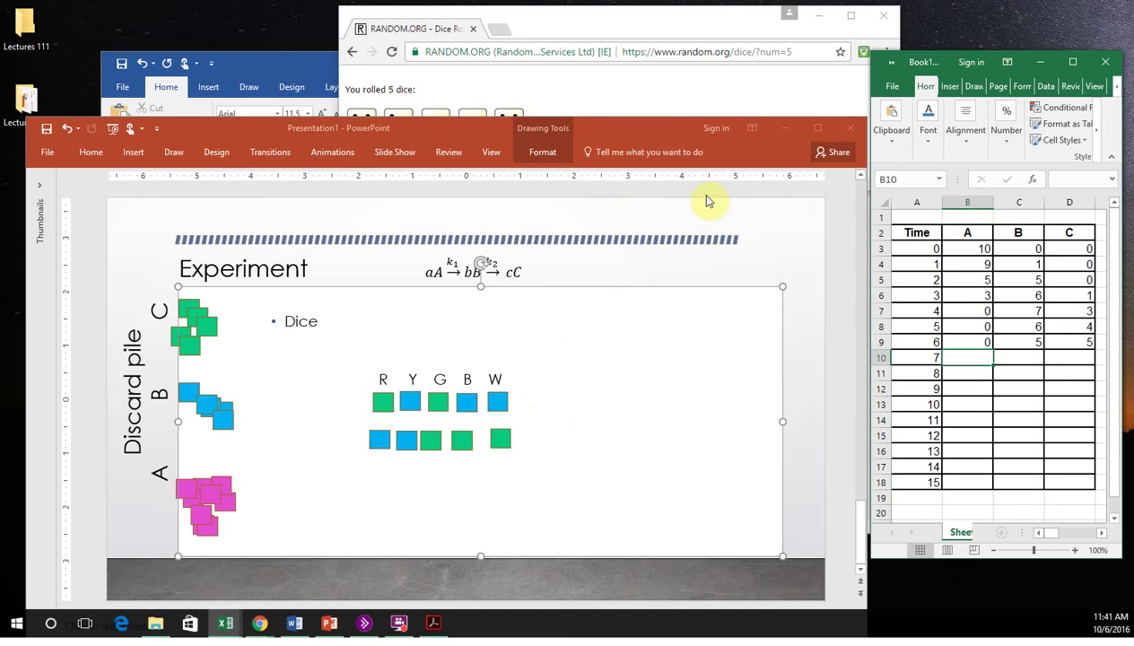
Switch to the Word lab document and read the numbered procedure on rolling, recording and graphing the results.
left_click(308, 59)
scroll(408, 220, "down", 4)
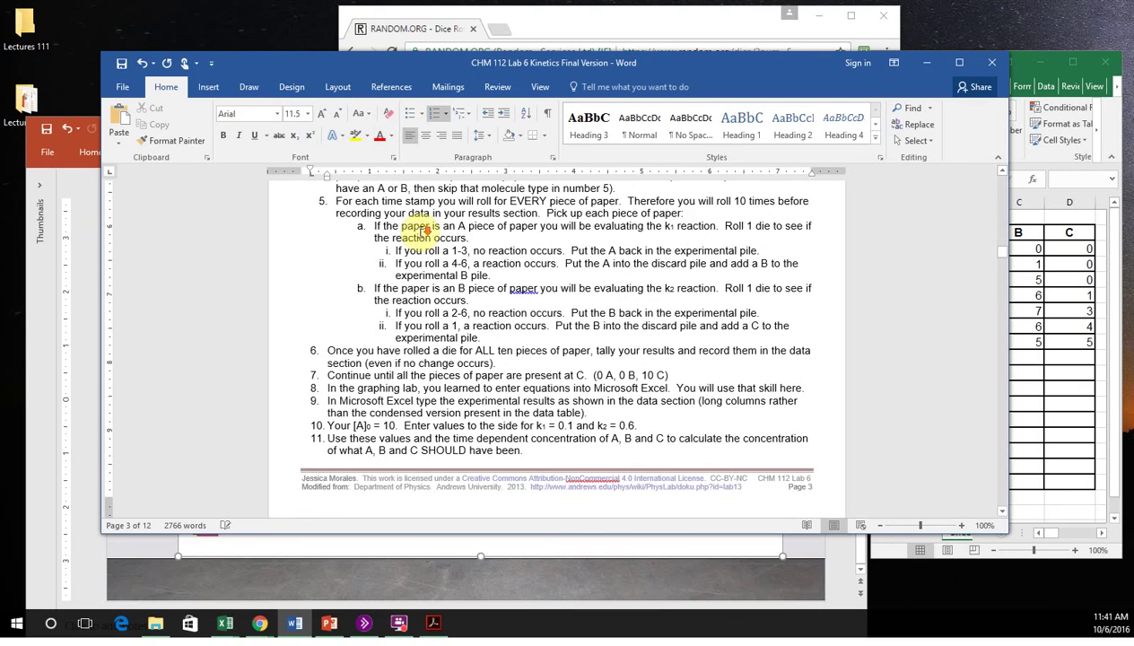
scroll(413, 224, "down", 2)
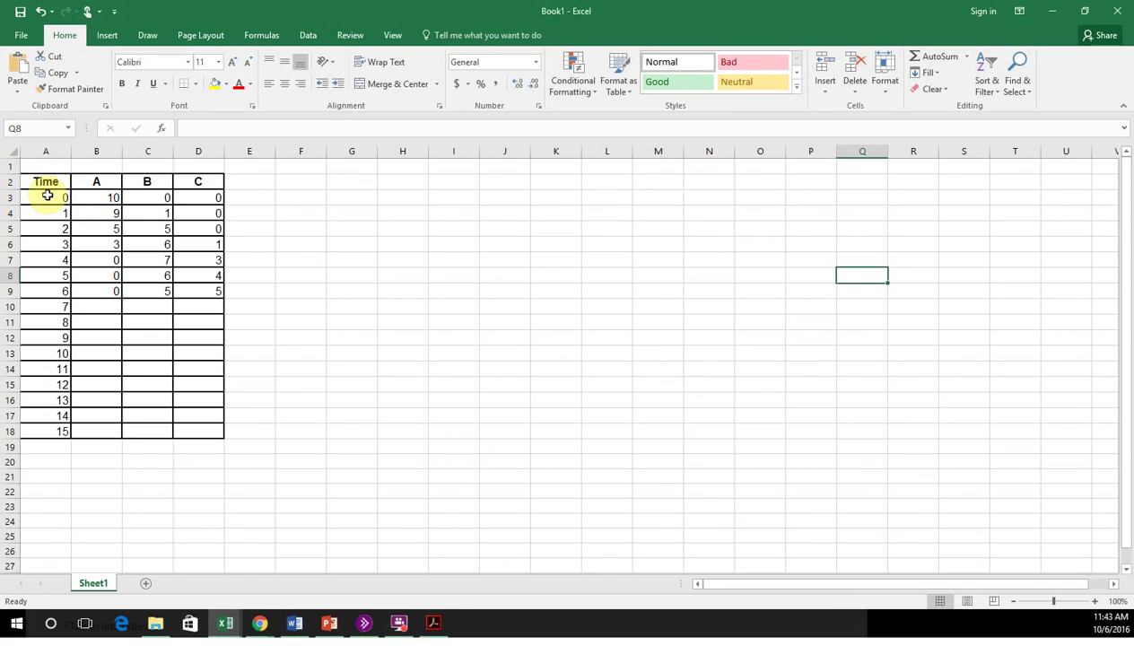
Insert a markers-only scatter chart of A against Time from A3:B9 in Excel and move it beside the table.
left_click_drag(45, 195, 89, 283)
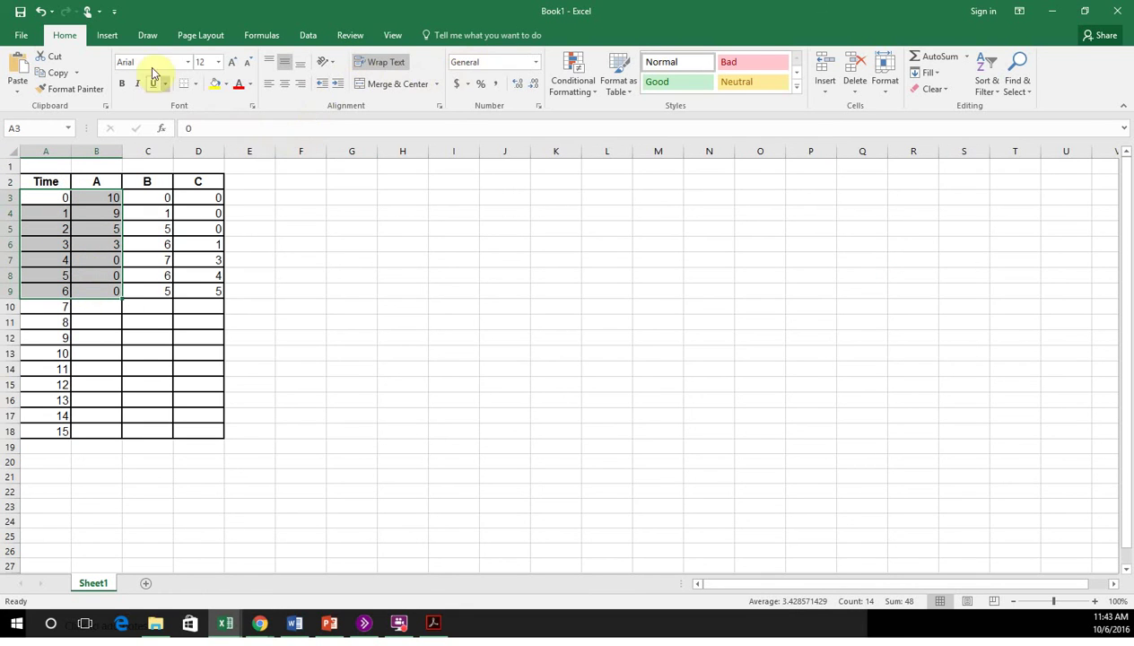
left_click(109, 34)
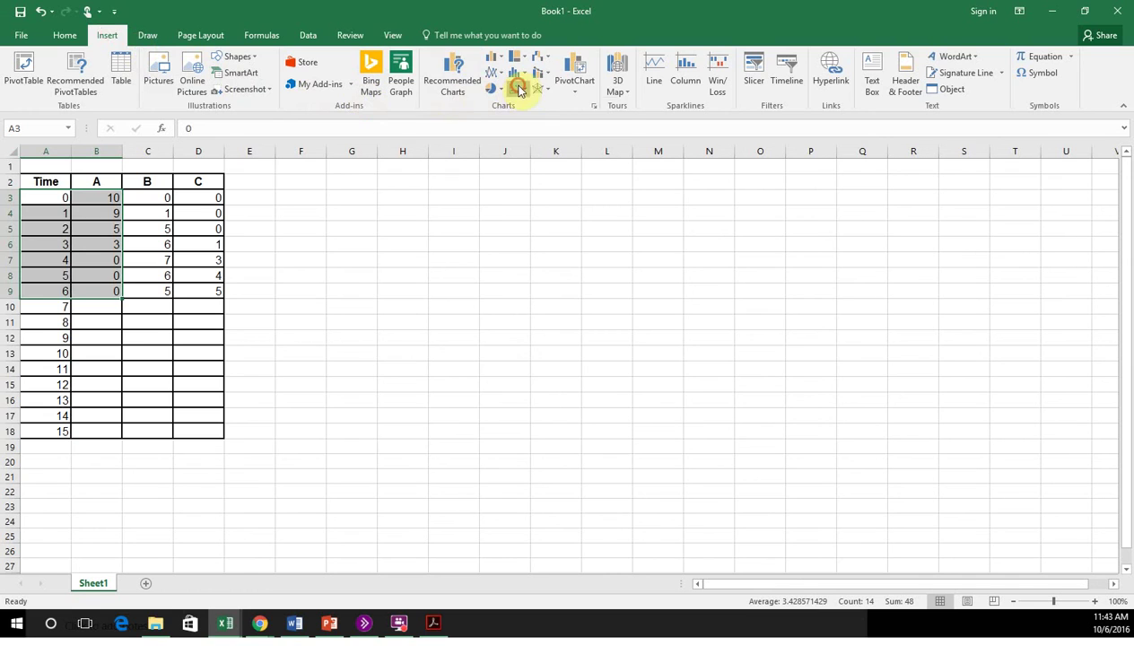
left_click(519, 90)
left_click(529, 138)
left_click_drag(485, 289, 349, 190)
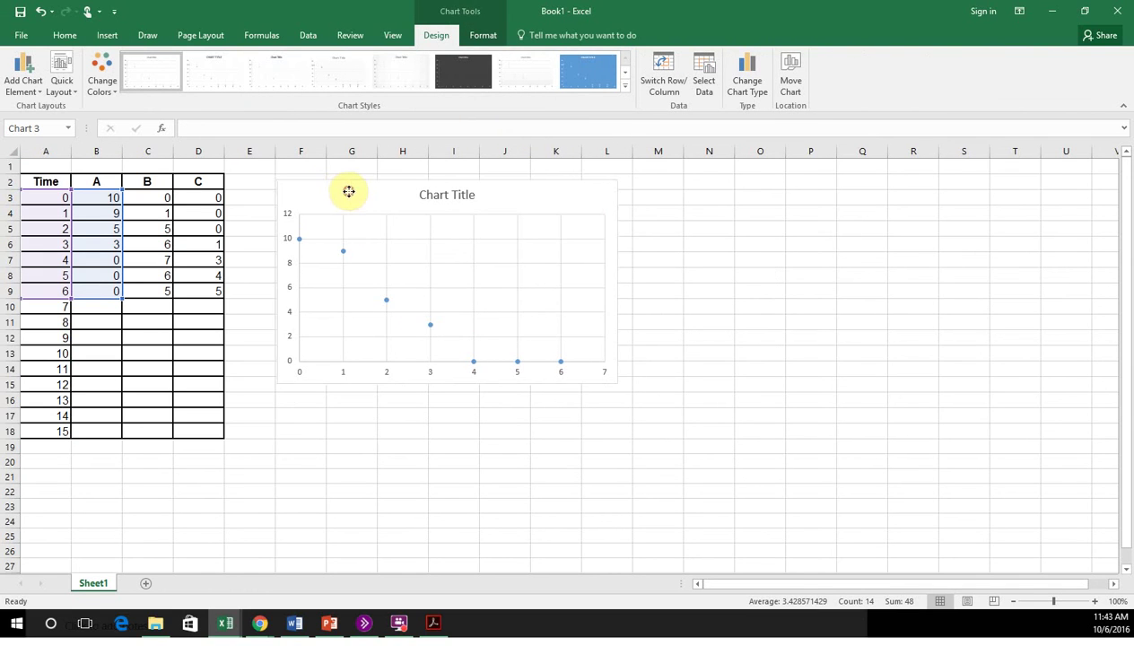
Apply the chart layout with axis titles and a legend, and title the chart "Concentration of A vs. Time".
left_click(72, 85)
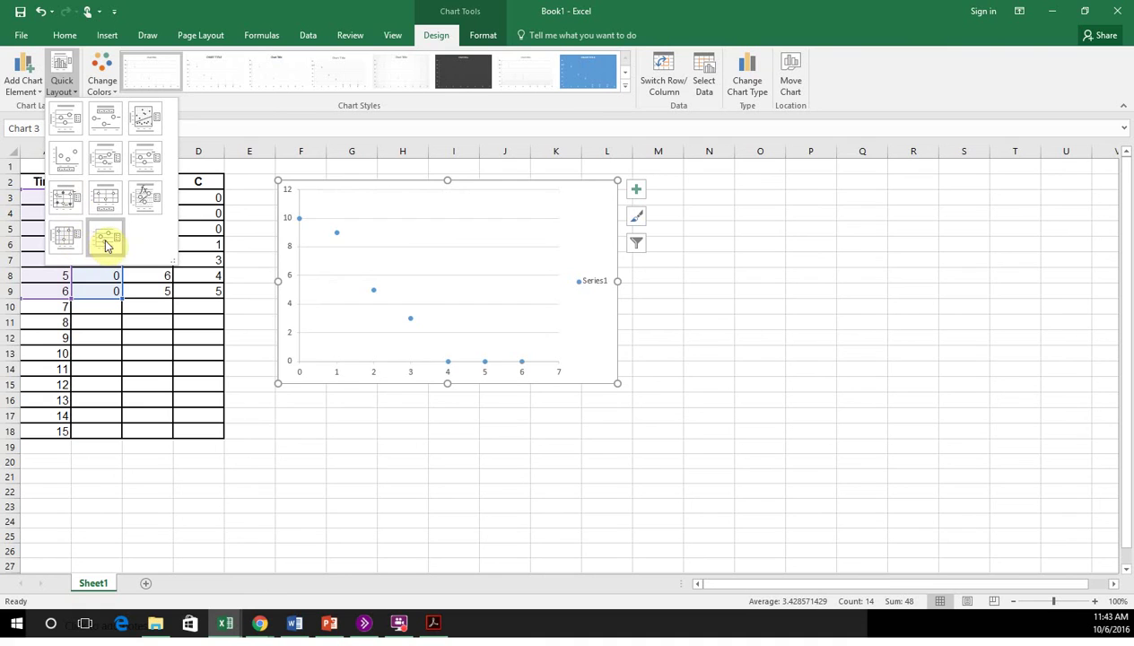
left_click(61, 125)
left_click(453, 193)
type("Concentration of A vs. Time")
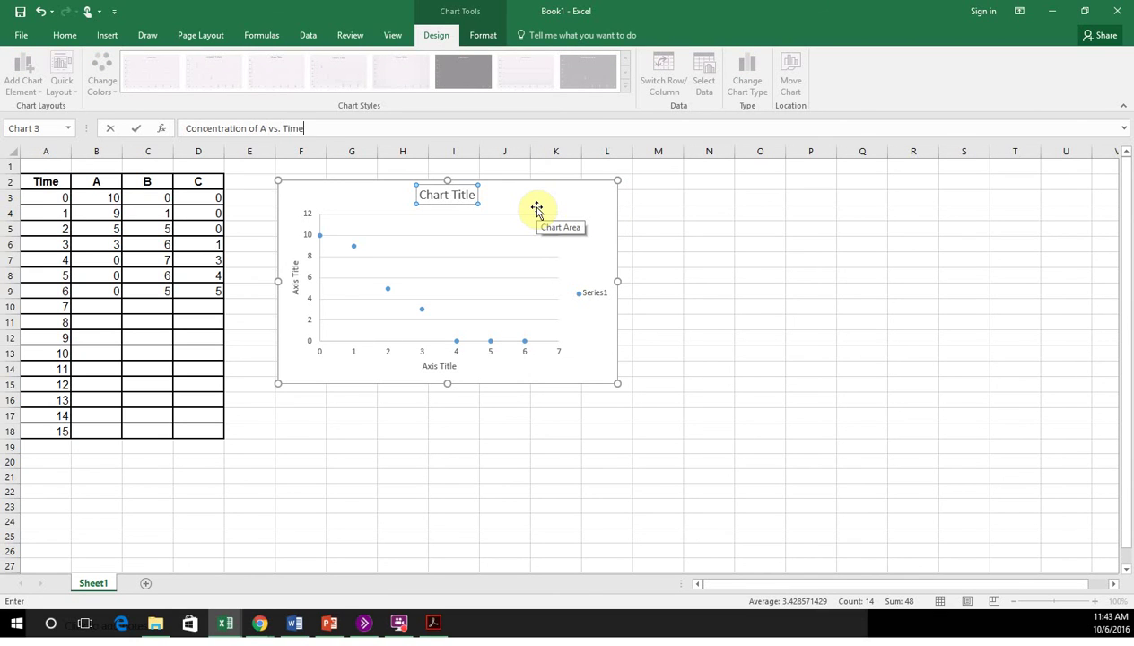
Label the vertical axis "Concentration (#)" and the horizontal axis "Time (rolls)".
left_click(296, 262)
type("C")
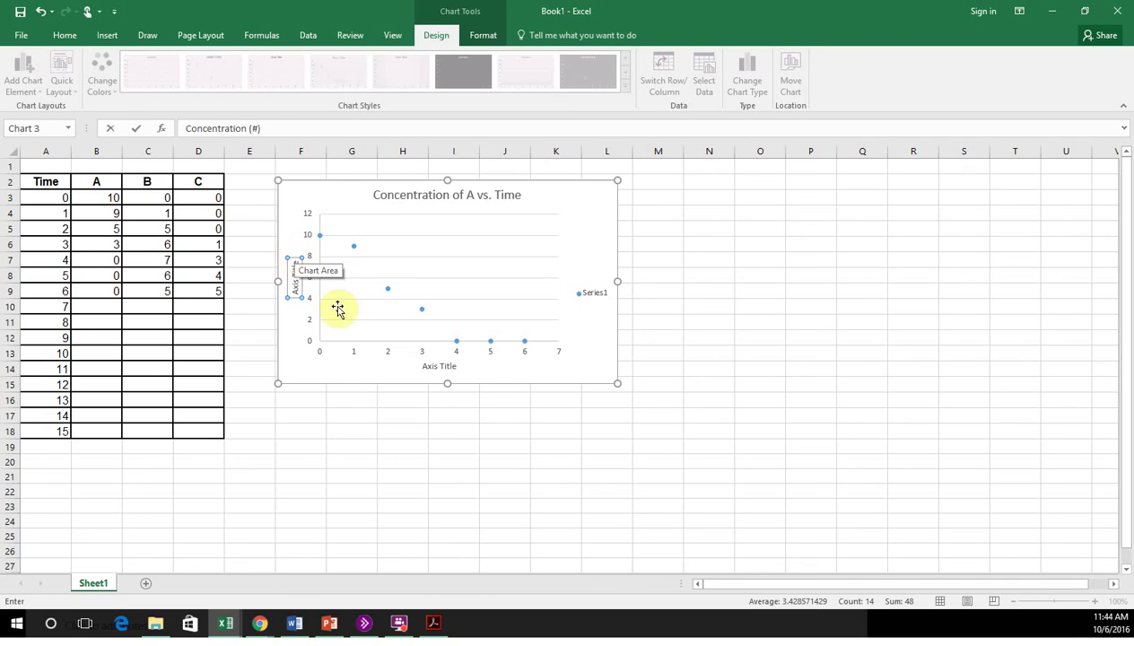
left_click(448, 369)
type("Time (rolls")
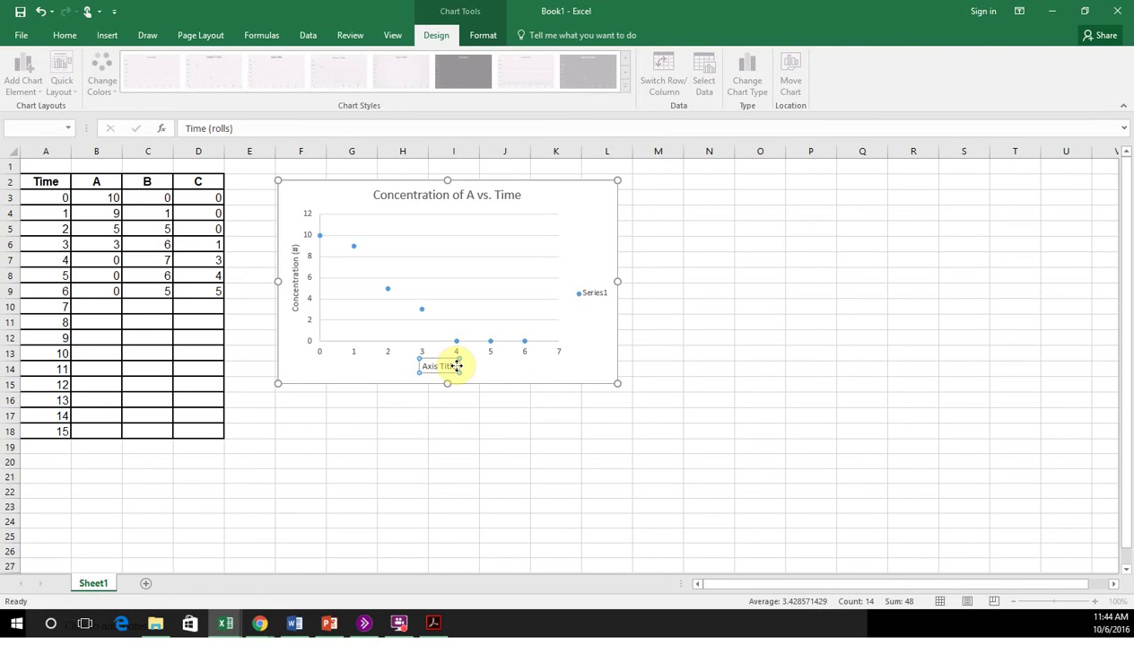
key("Return")
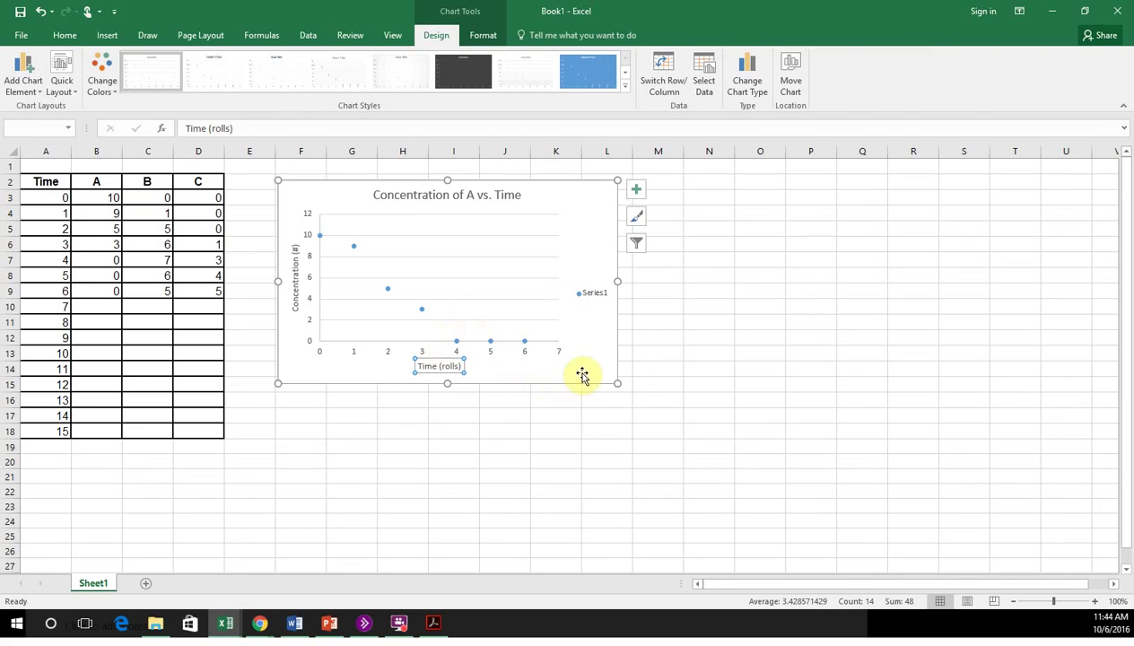
left_click(669, 431)
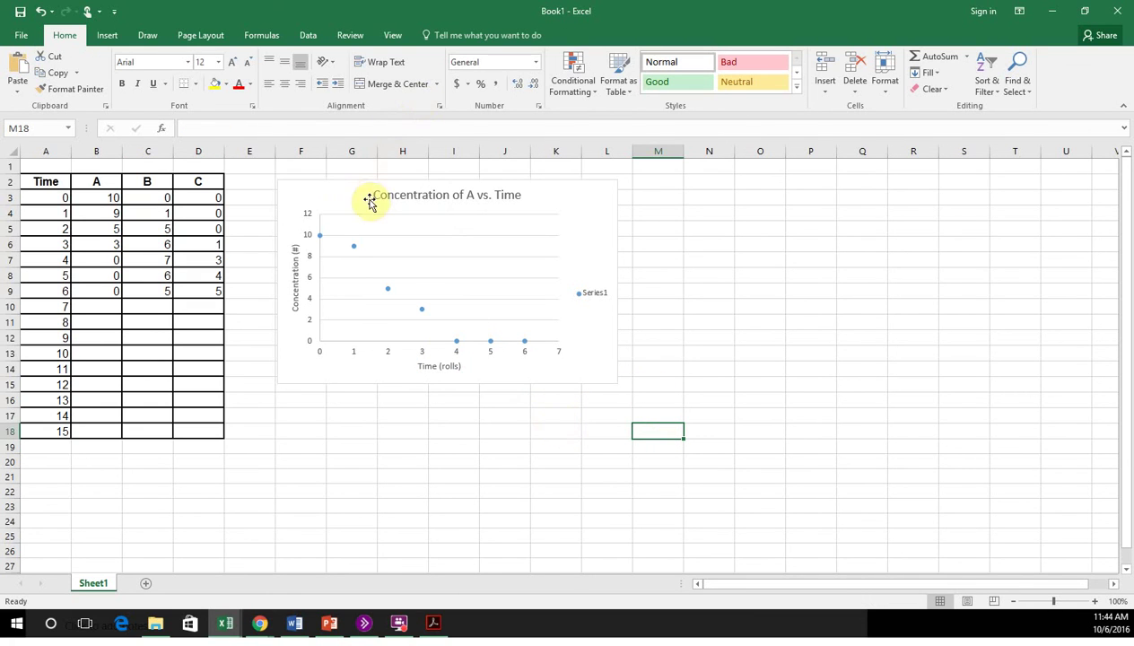
Move the chart farther from the data table so that it spans columns J to P.
left_click_drag(305, 186, 506, 178)
left_click(571, 441)
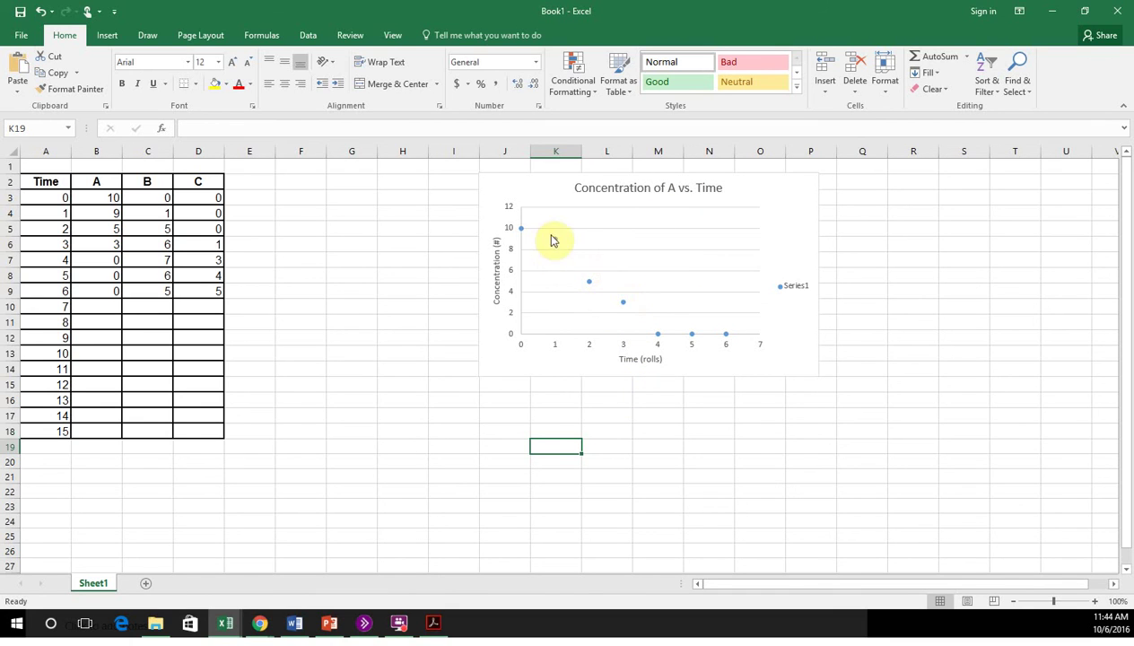
left_click(641, 446)
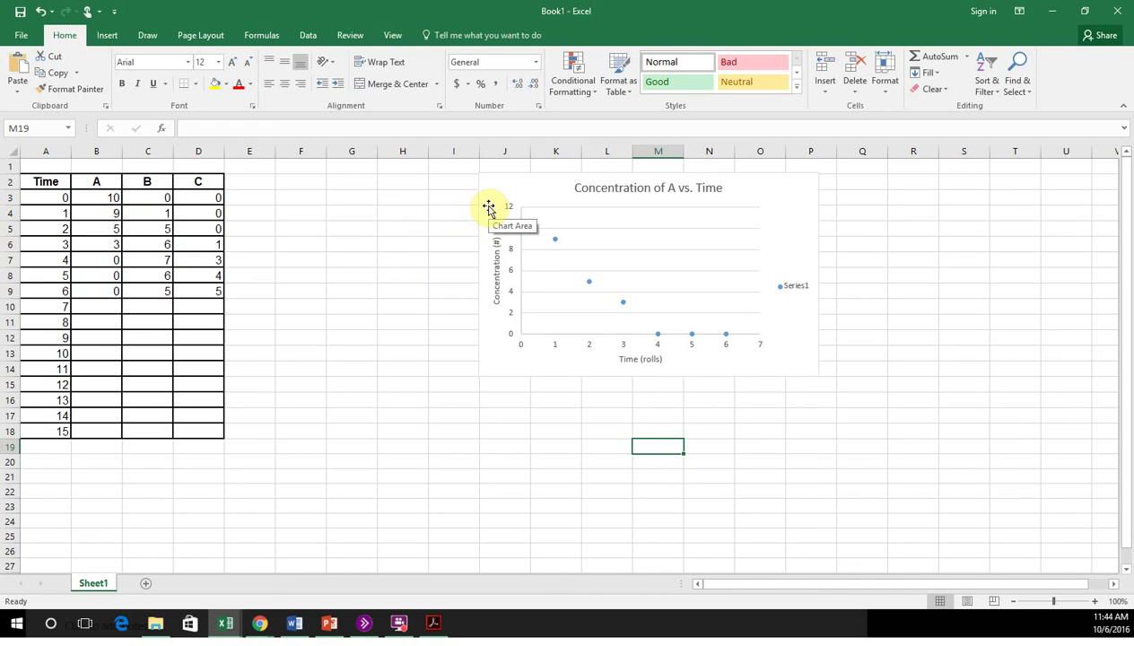
left_click(485, 205)
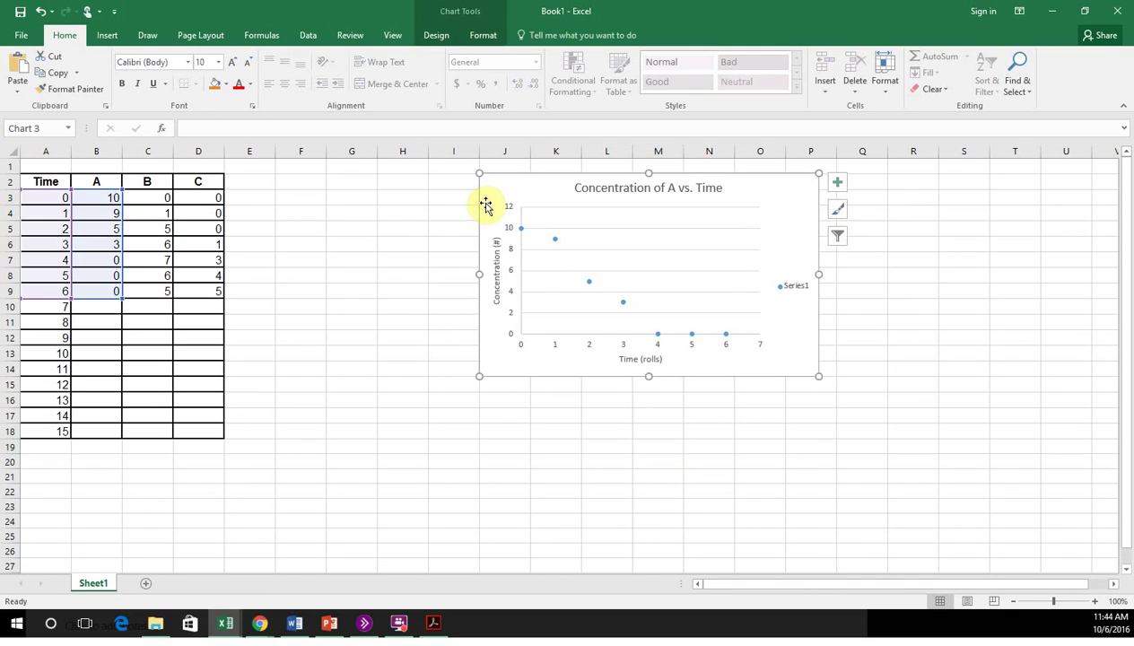
Delete the A values for times 5 and 6 in cells B8:B9.
left_click(110, 273)
left_click_drag(102, 274, 86, 296)
key("Delete")
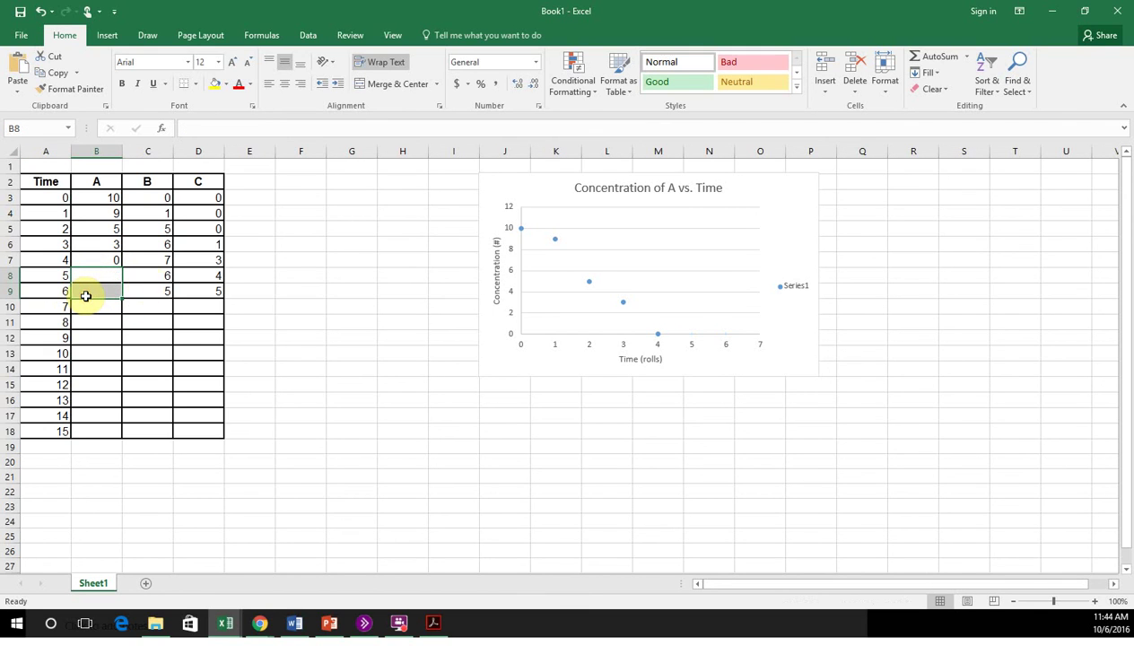
Add a linear trendline to the A data series, displaying its equation and R-squared value on the chart.
right_click(588, 283)
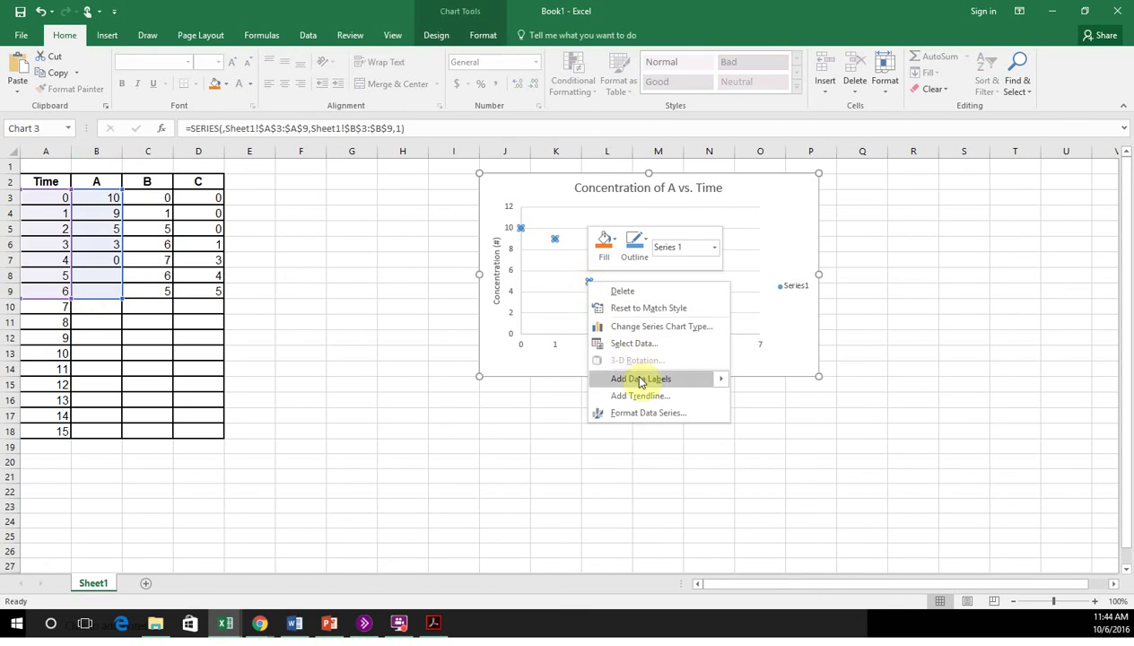
key("Escape")
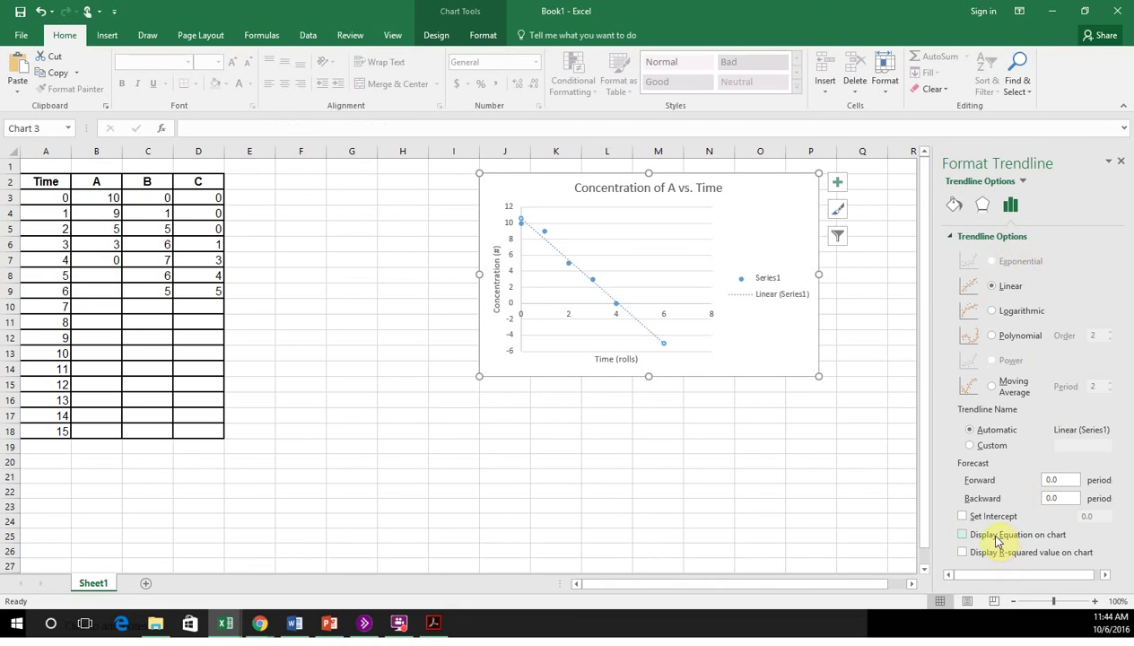
left_click(973, 556)
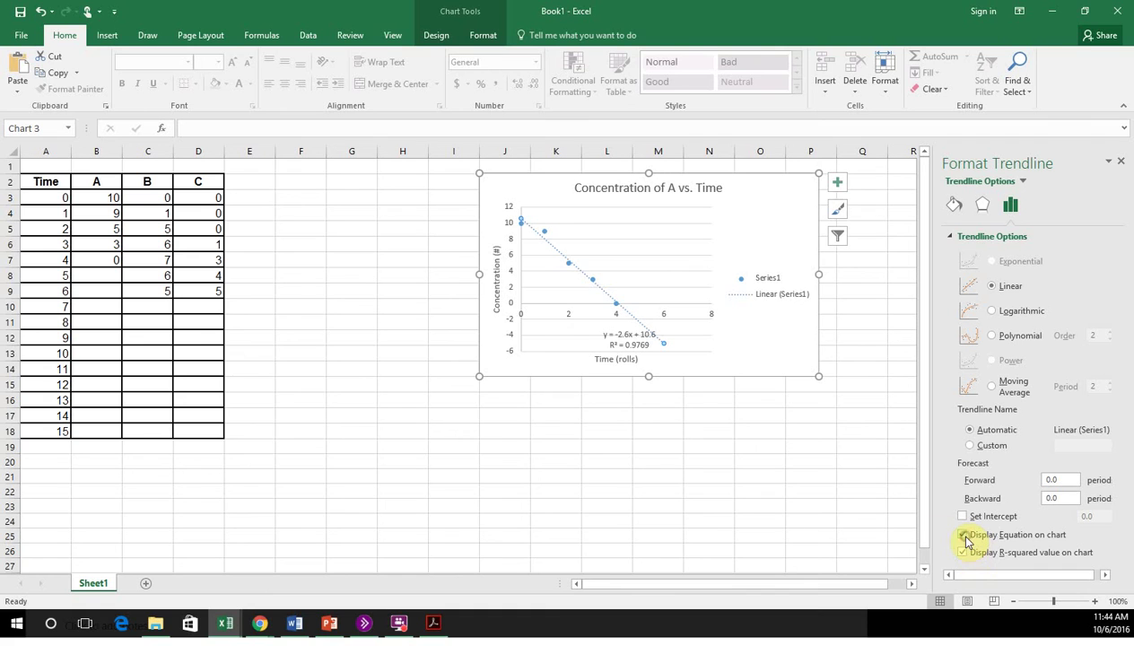
Move the trendline equation and R-squared label into the empty area above the legend.
left_click_drag(621, 341, 744, 202)
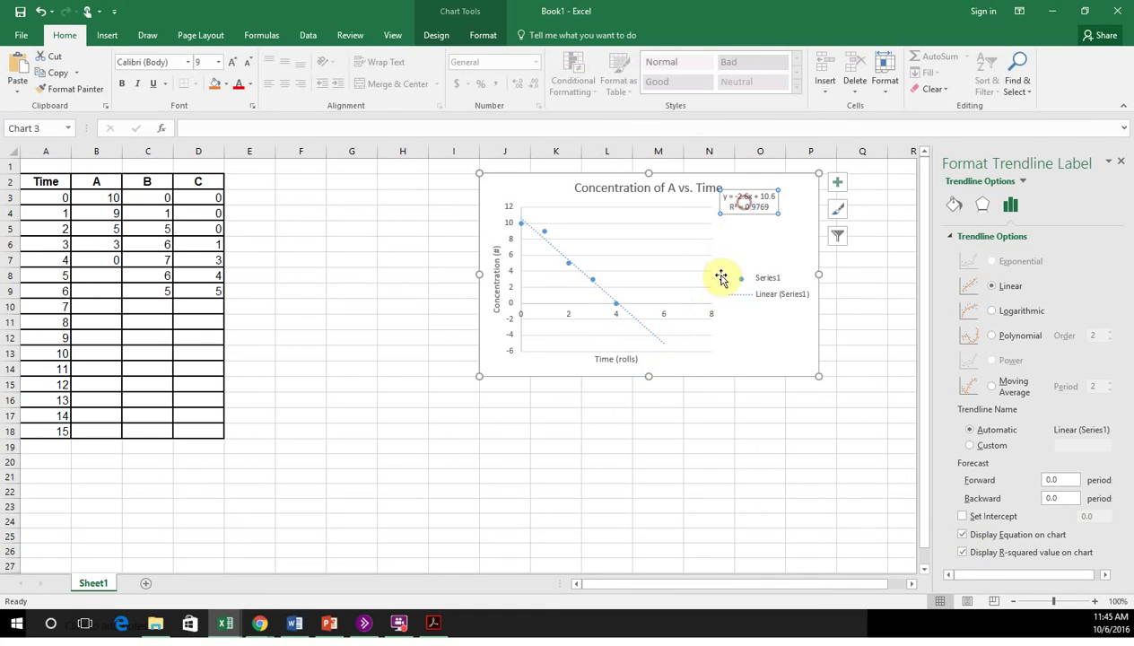
left_click(767, 244)
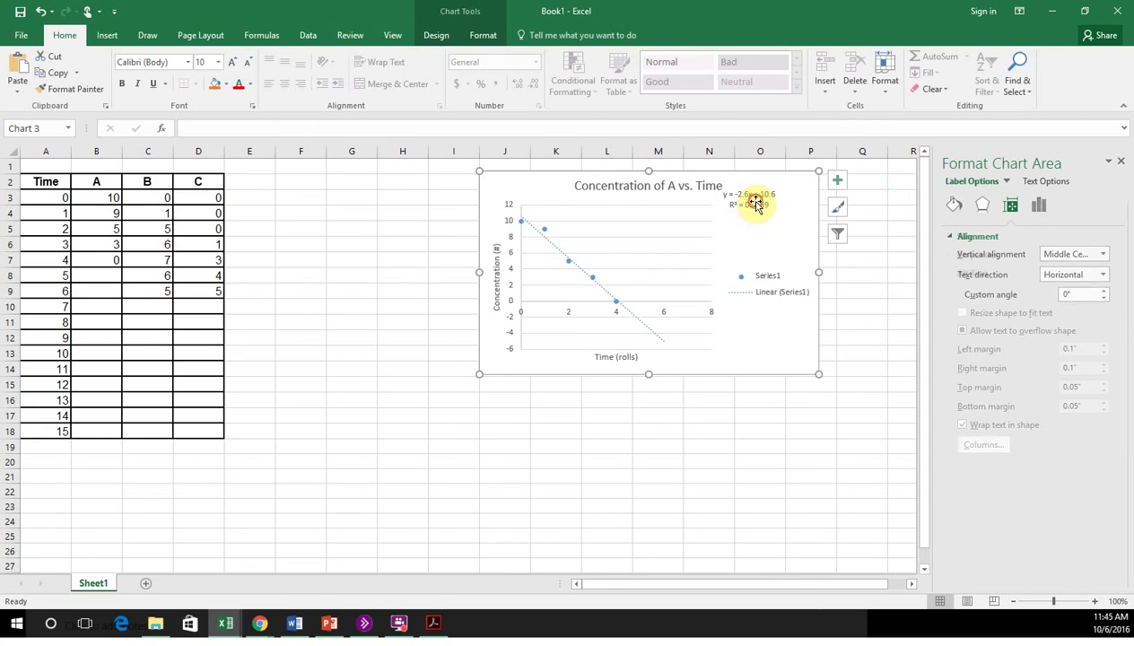
left_click(755, 205)
left_click_drag(777, 201, 789, 227)
left_click(713, 471)
left_click_drag(49, 198, 50, 290)
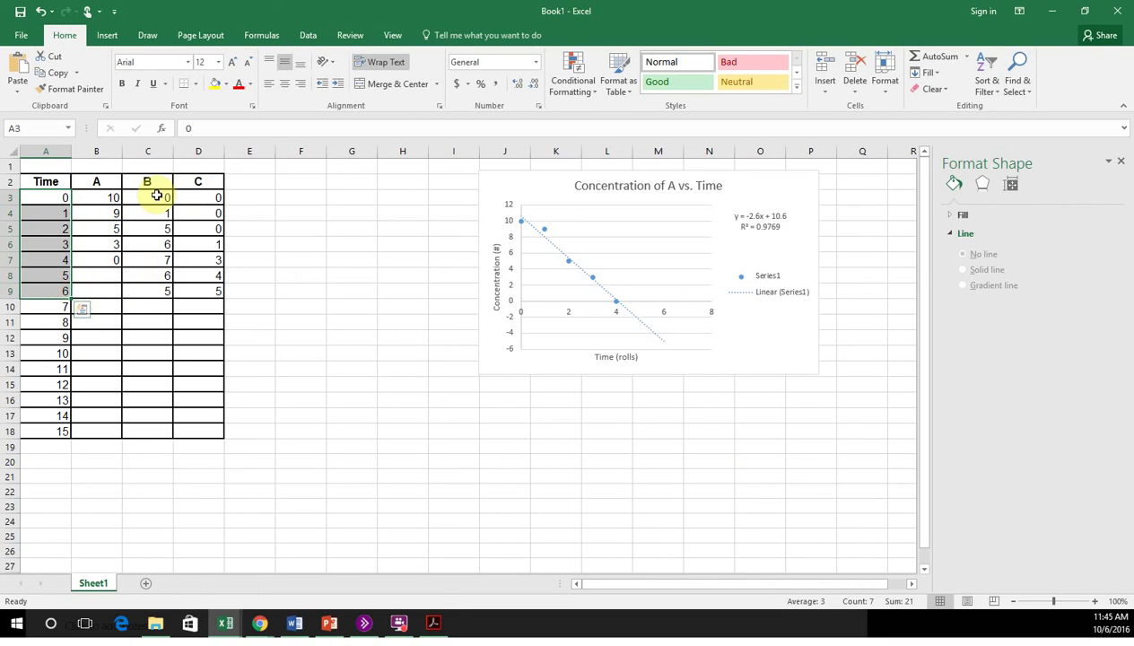
left_click_drag(157, 196, 151, 286)
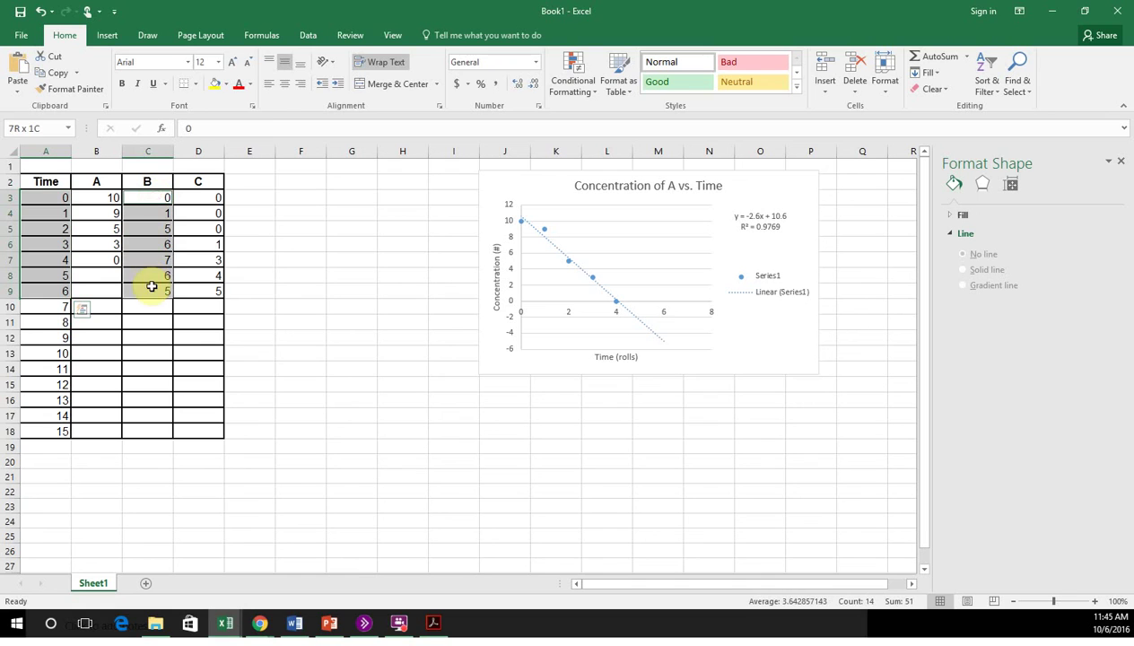
left_click(115, 35)
left_click(500, 88)
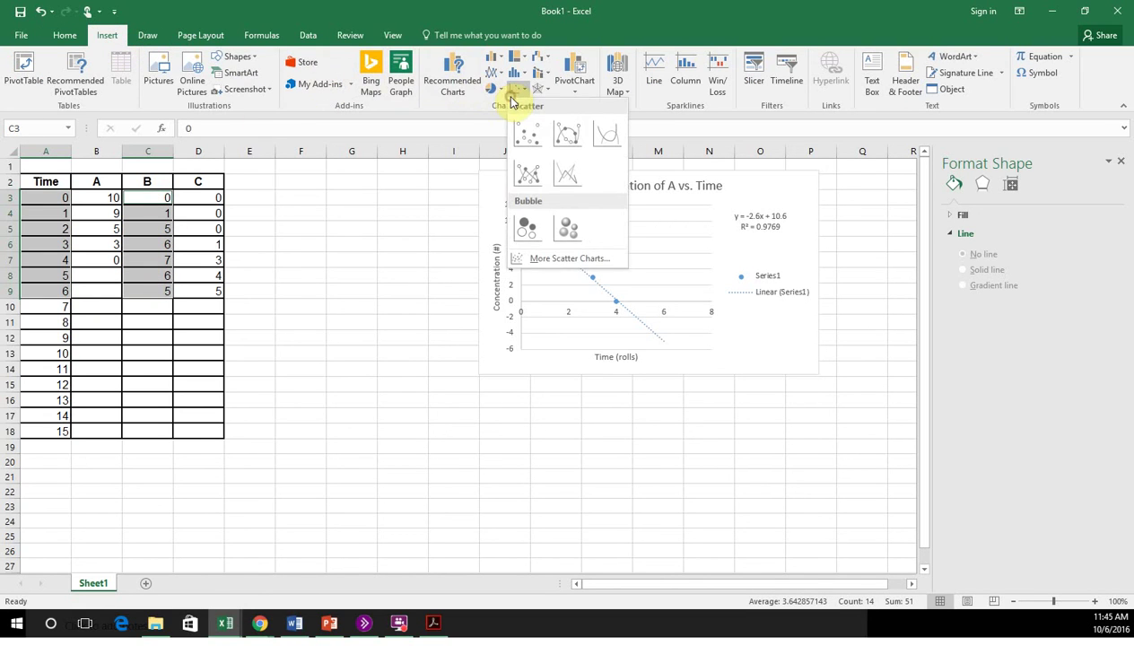
left_click(519, 141)
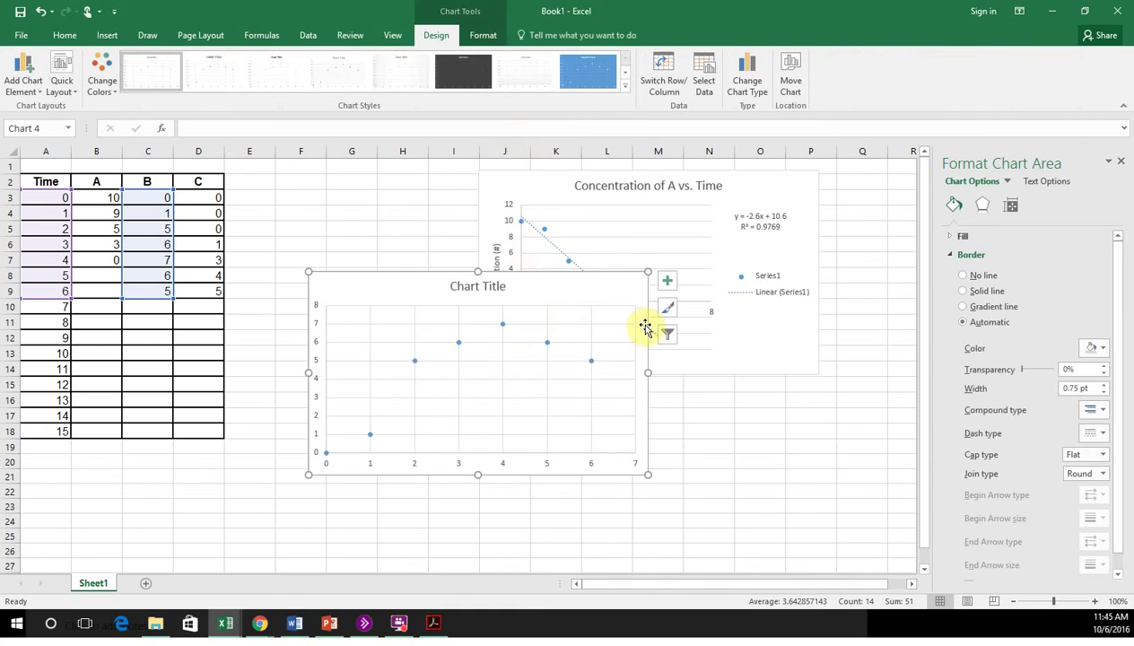
left_click(593, 311)
left_click(616, 282)
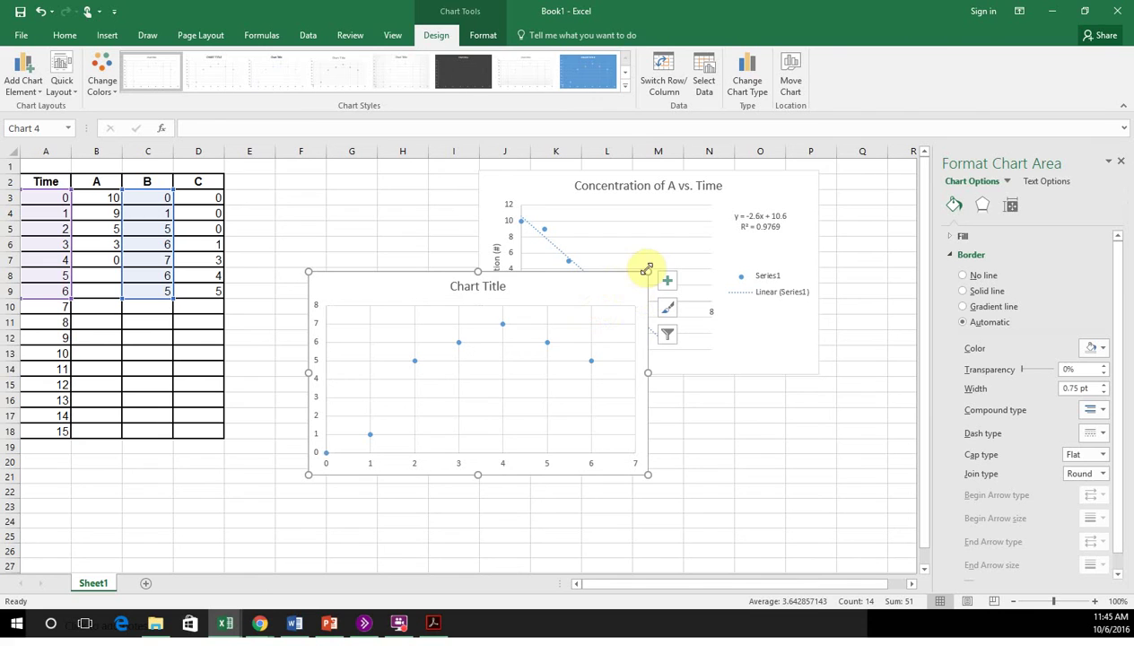
key("Delete")
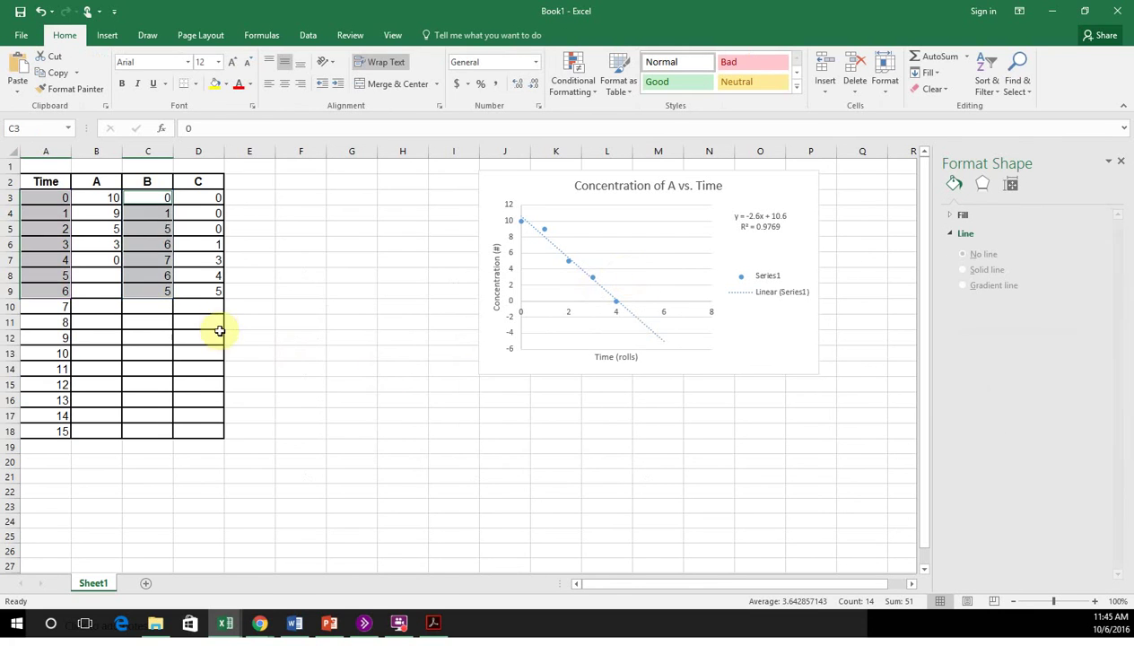
Add the column header "Ln [A]" in cell E2, next to column C of the table.
left_click(302, 291)
left_click(255, 196)
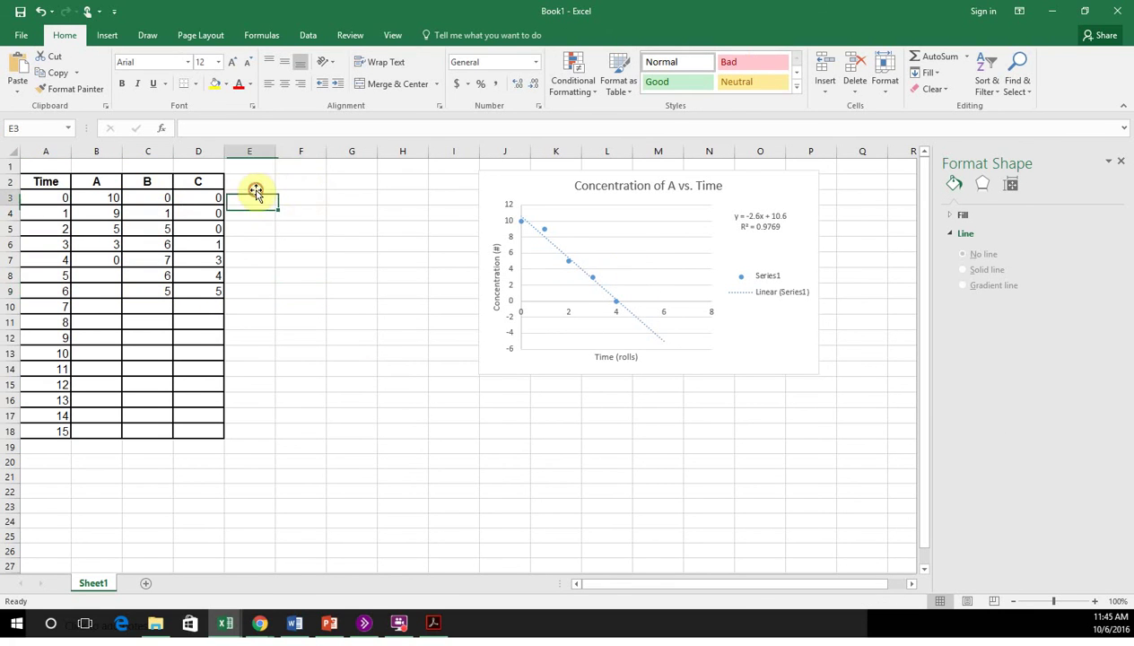
left_click(260, 182)
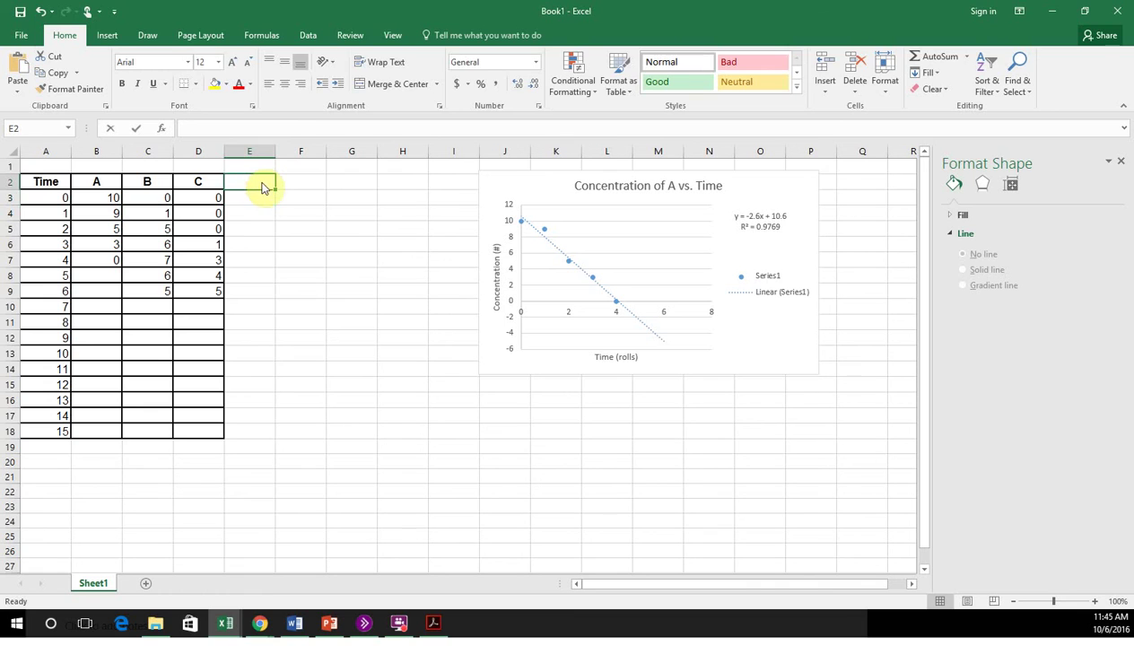
type("Ln [A]")
key("Return")
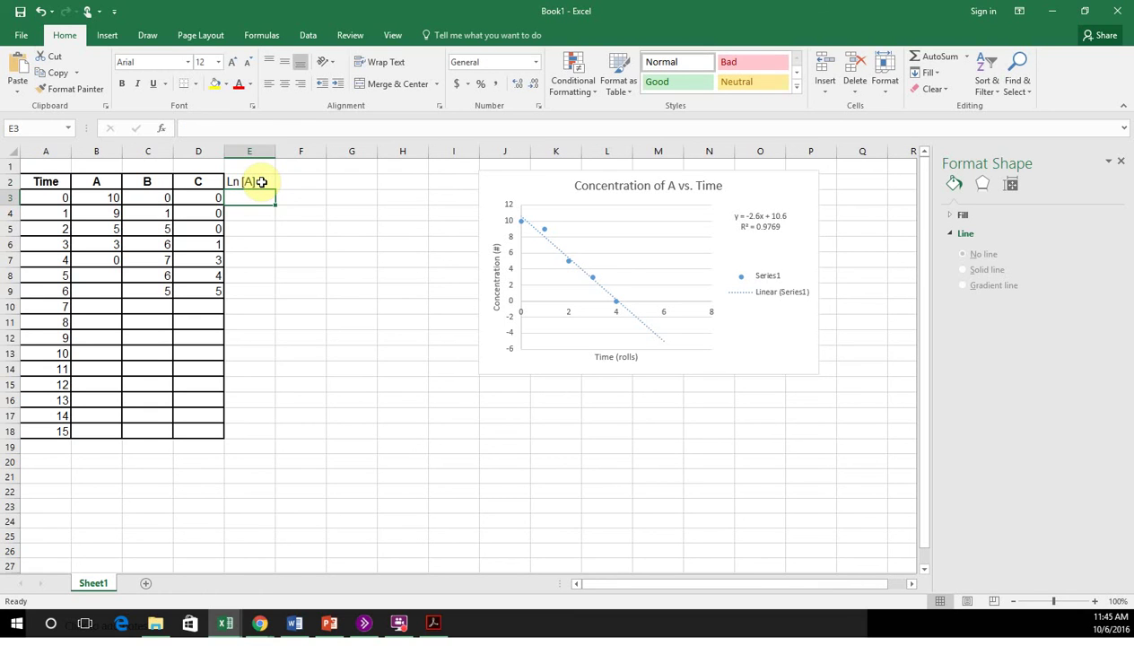
Calculate Ln [A] in E3 with the LN function referencing B3, and fill the formula down to E7.
type("=")
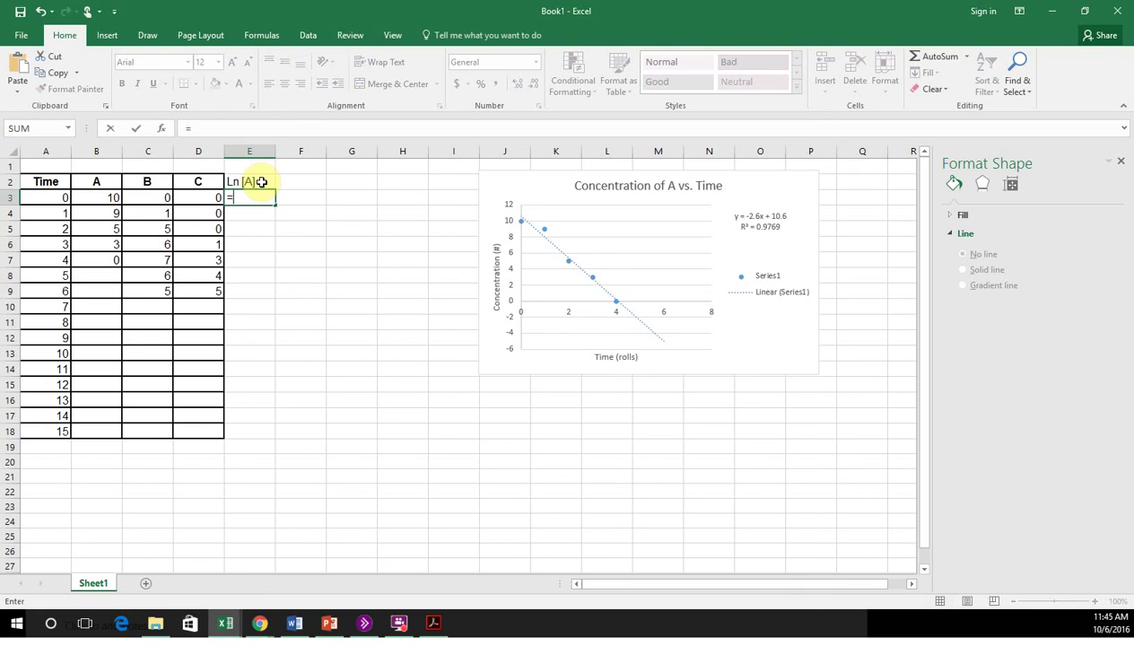
left_click(69, 131)
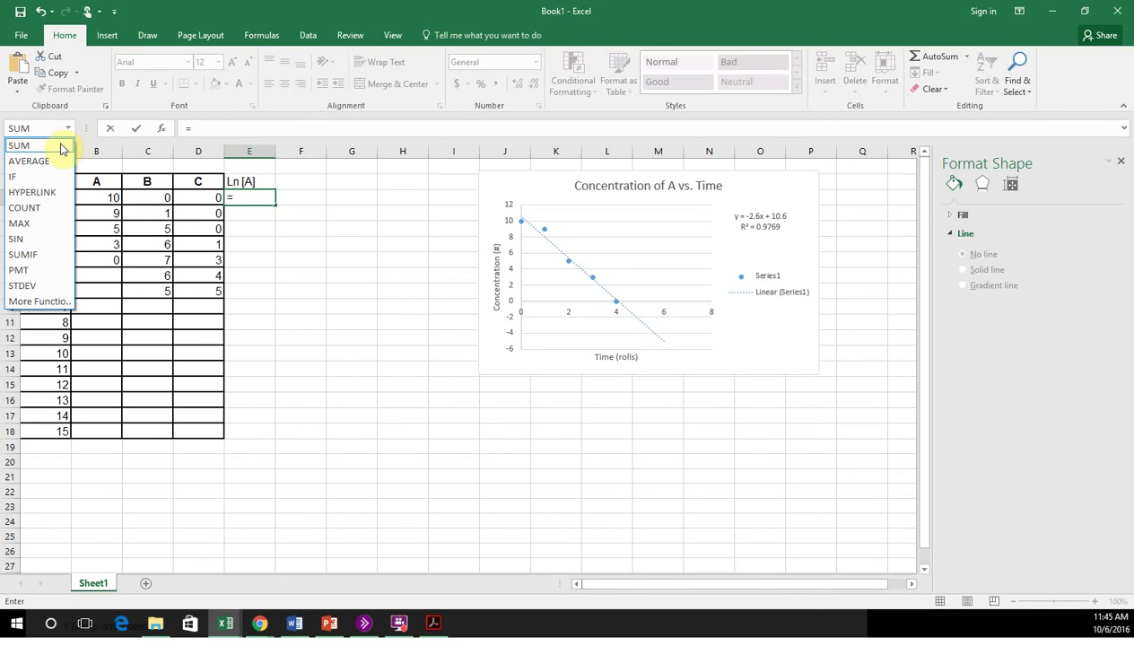
left_click(50, 301)
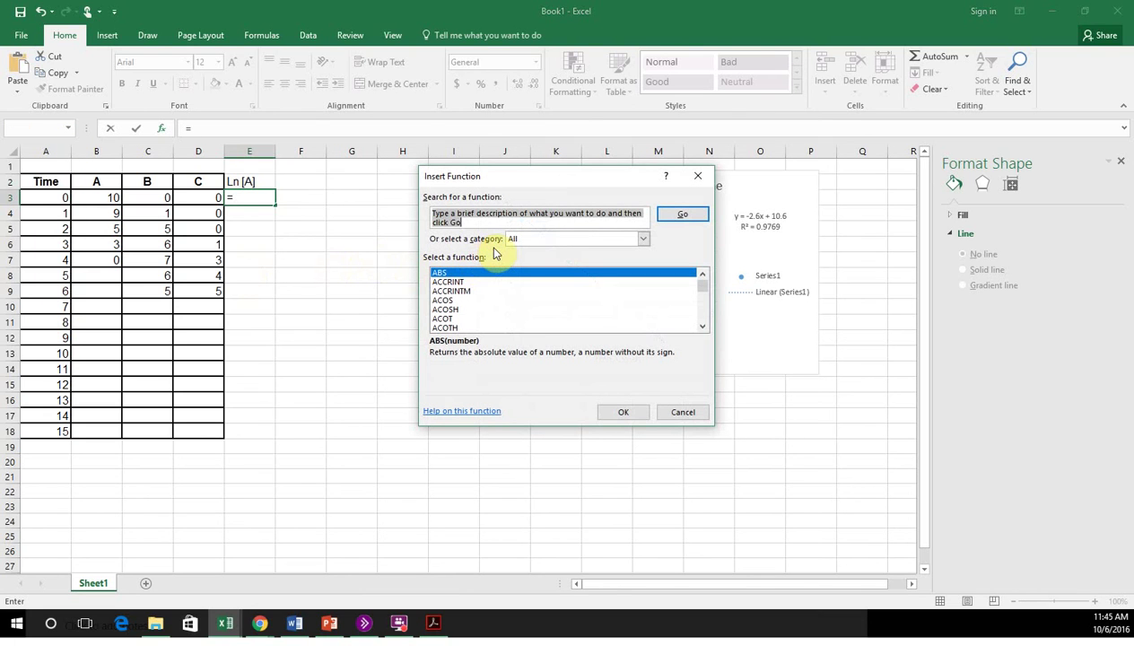
type("Ln")
key("Tab")
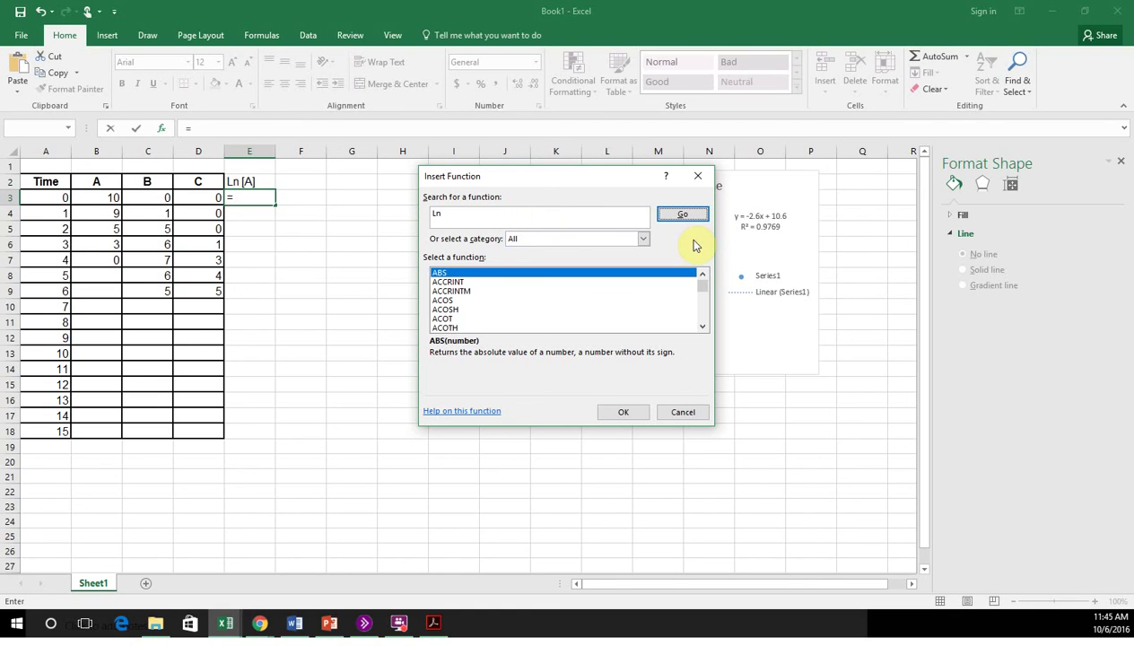
key("Return")
left_click(620, 417)
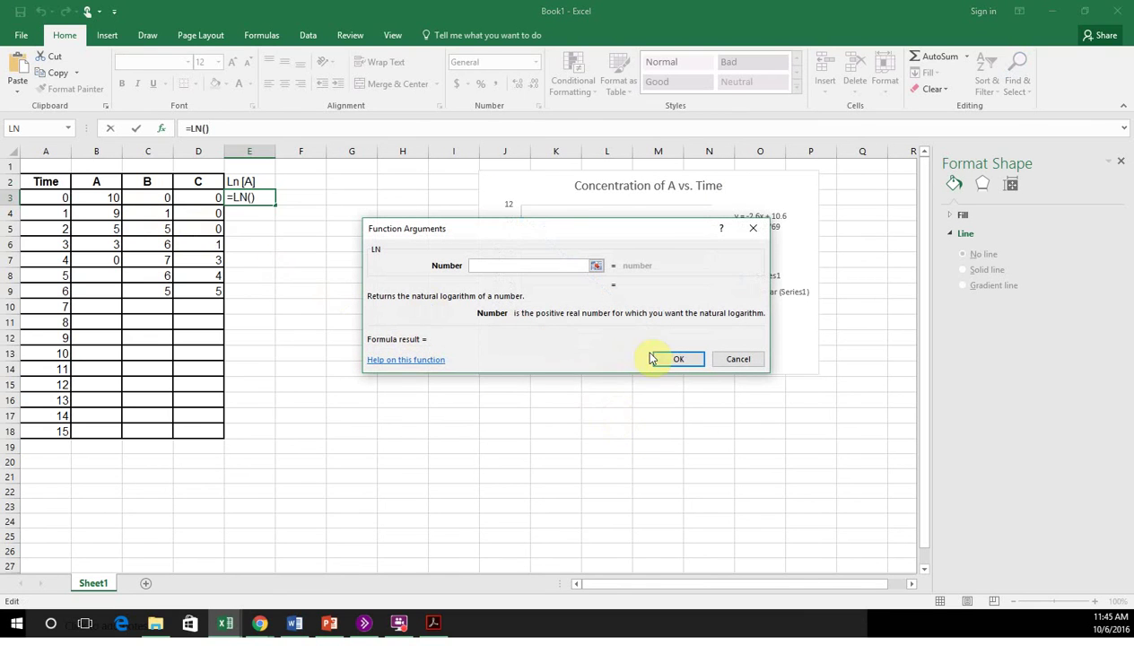
left_click(79, 198)
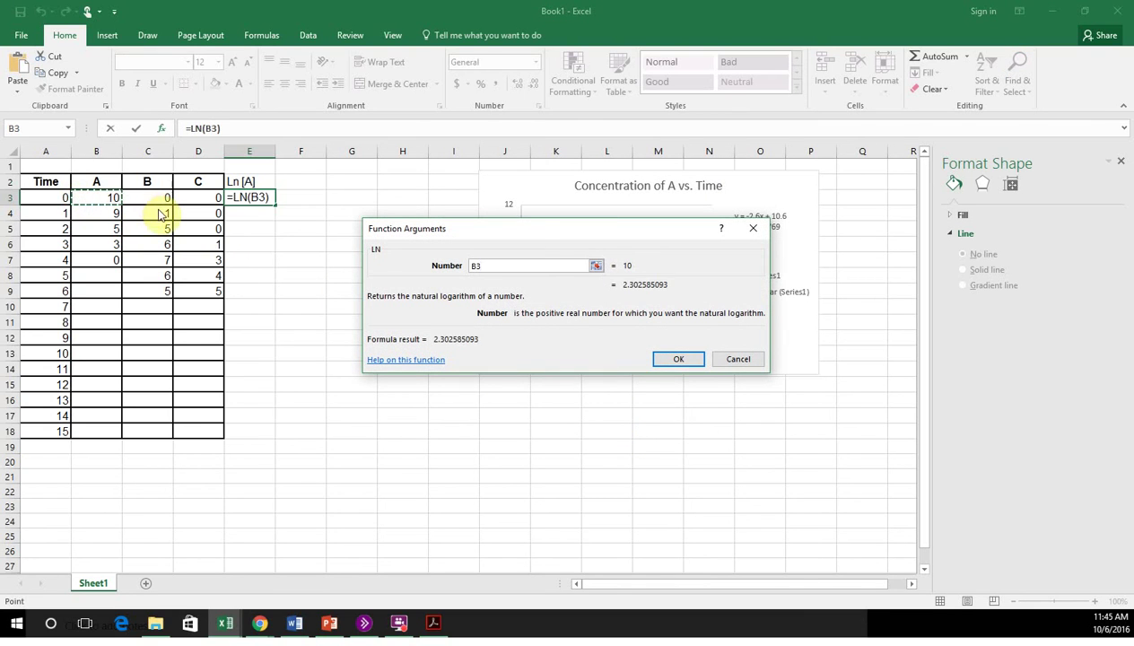
key("Return")
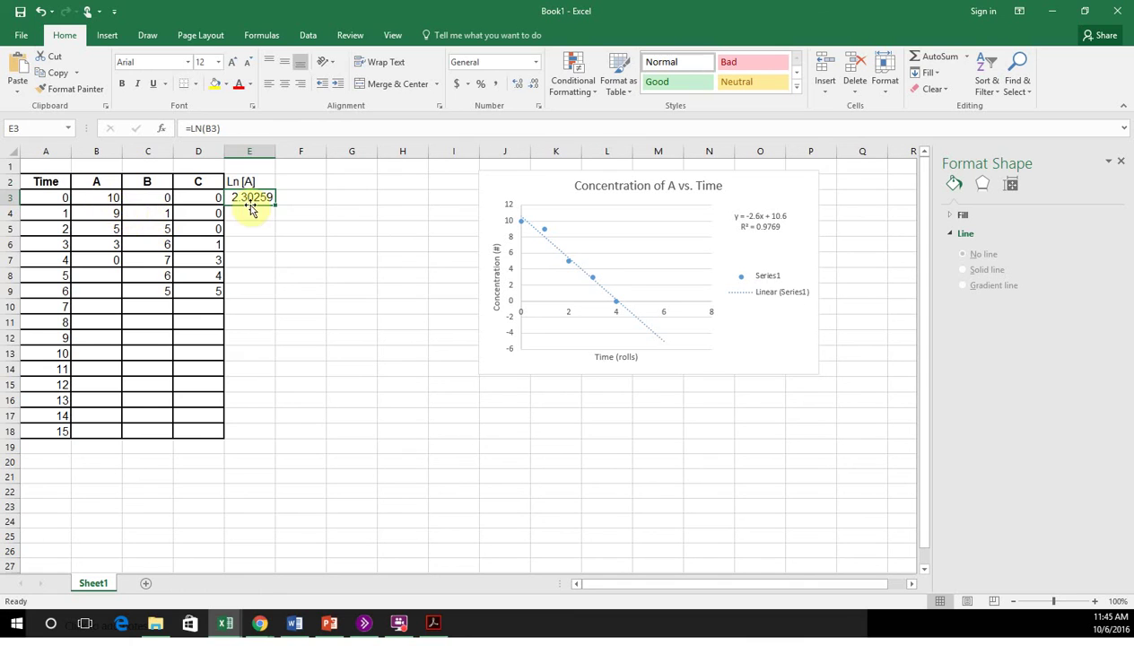
left_click_drag(275, 204, 272, 266)
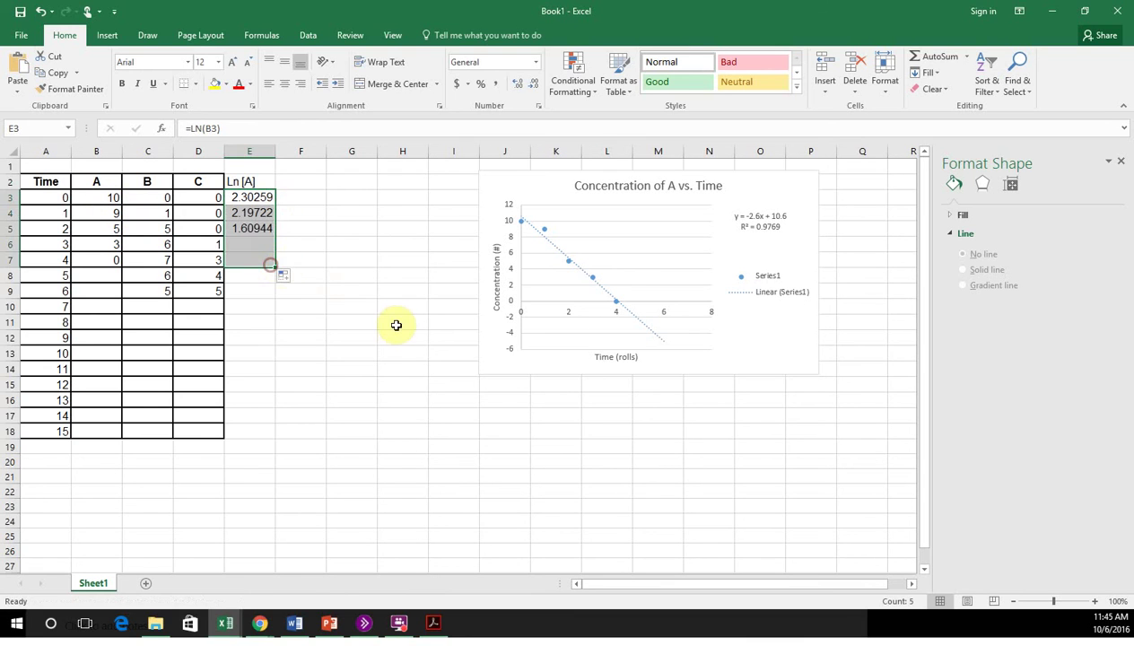
left_click(332, 265)
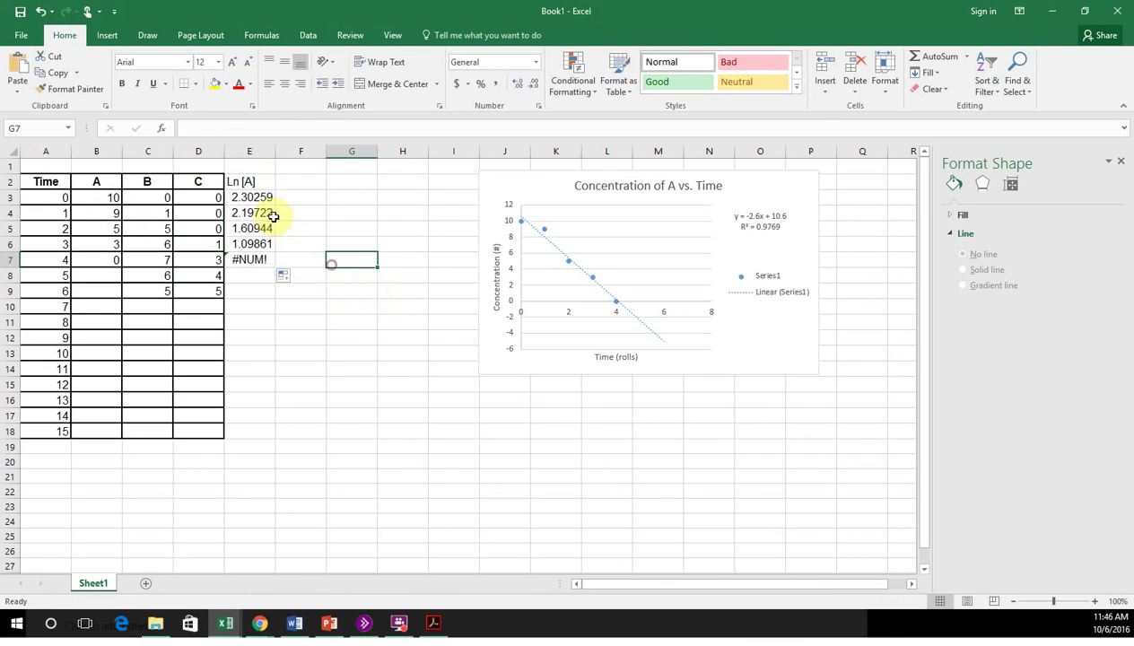
Insert a markers-only scatter chart of Ln [A] in E3:E6 against the times in A3:A6.
left_click_drag(56, 195, 247, 244)
left_click_drag(246, 244, 57, 241)
left_click_drag(248, 198, 256, 245)
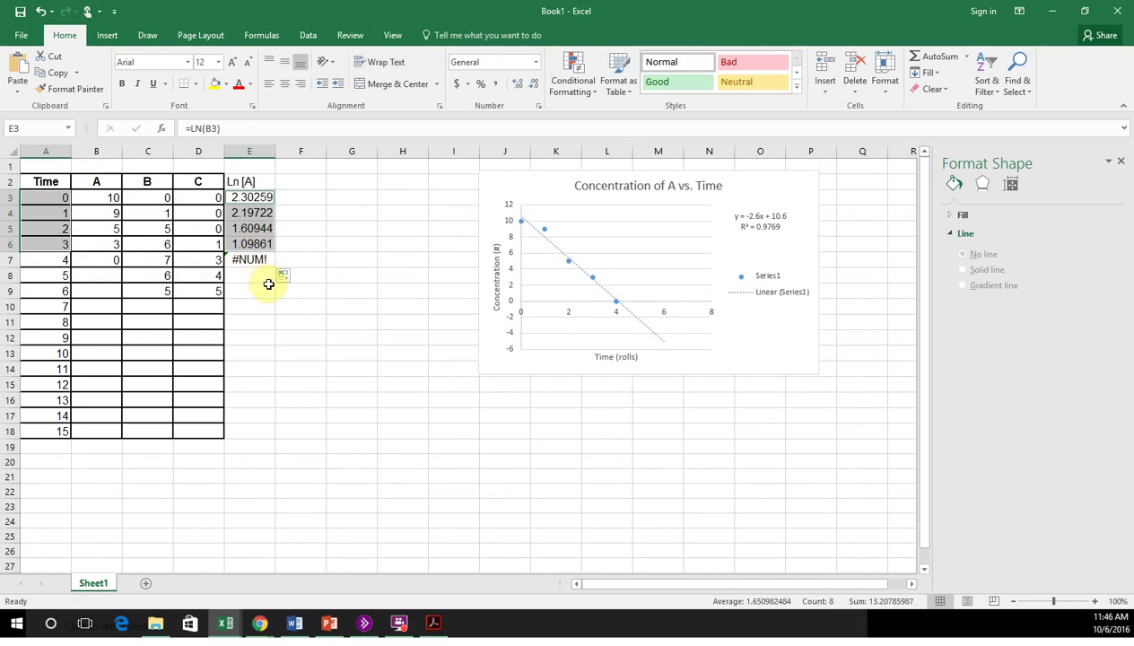
left_click(109, 37)
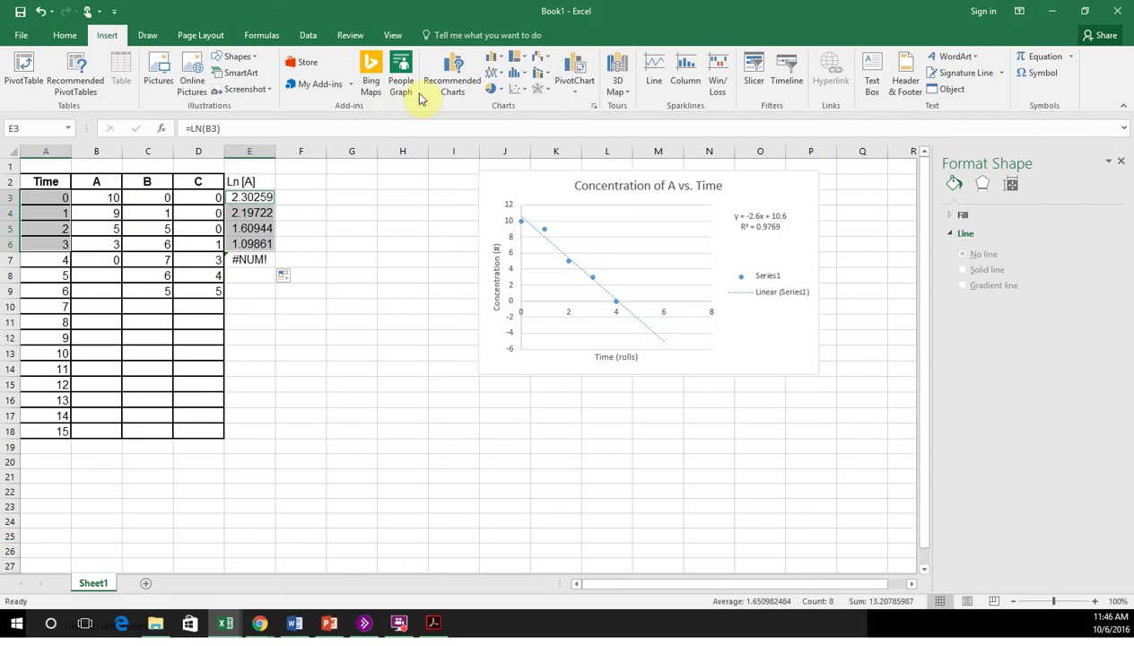
left_click(517, 93)
left_click(522, 137)
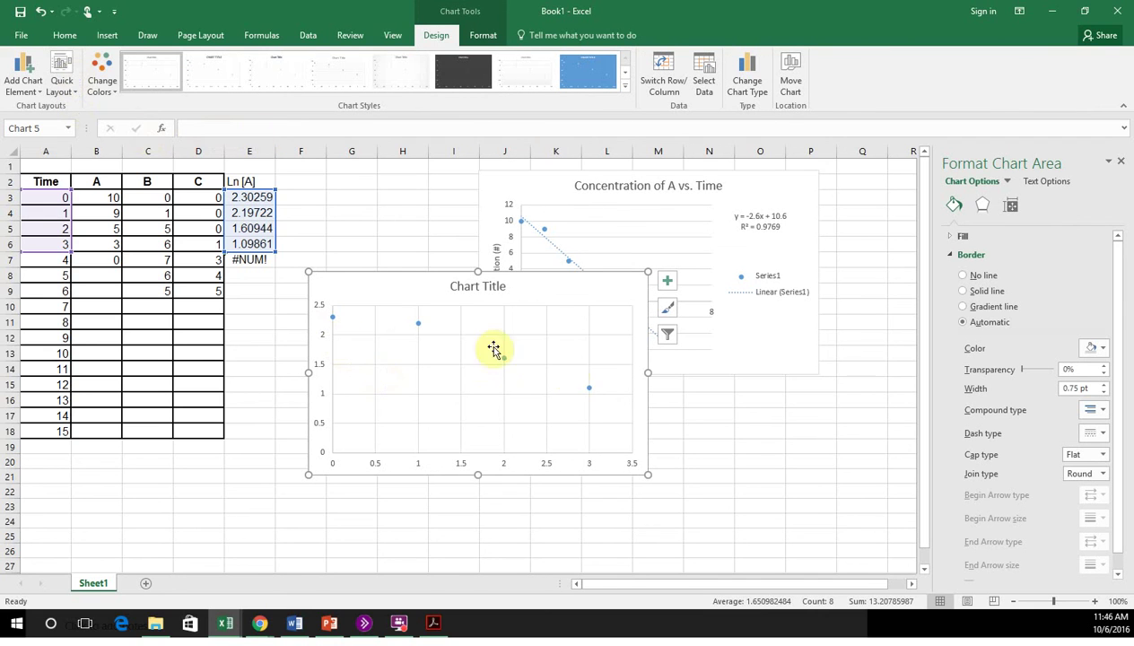
Apply a chart layout with axis titles, data labels and a legend, and title the chart "Ln {A] vs Time".
left_click(68, 72)
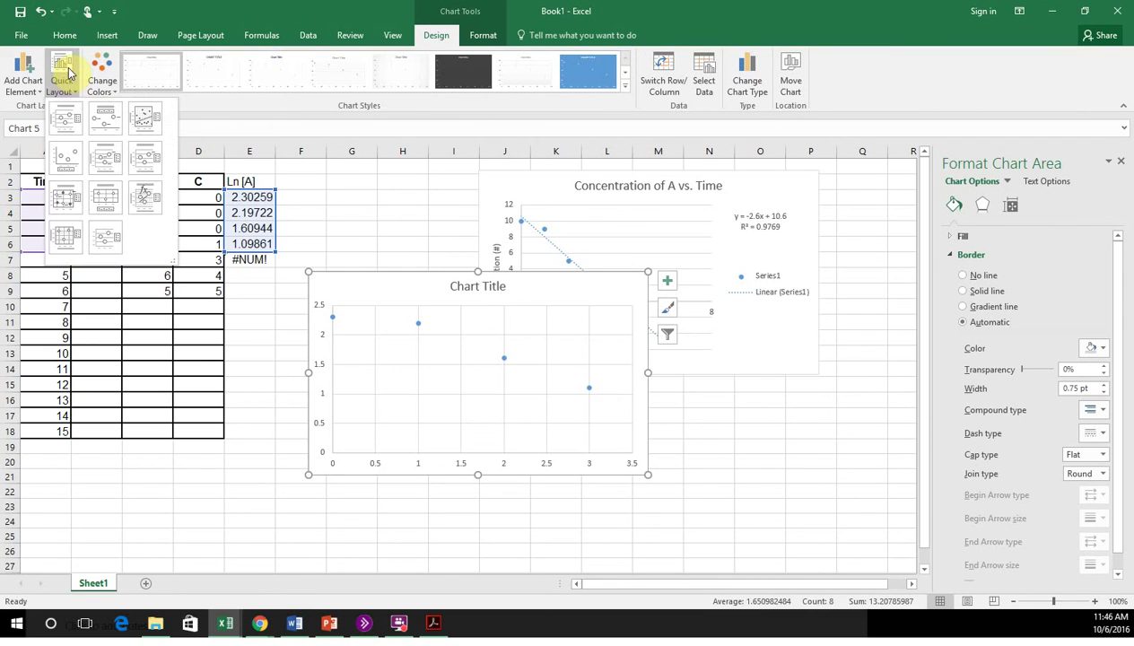
left_click(98, 161)
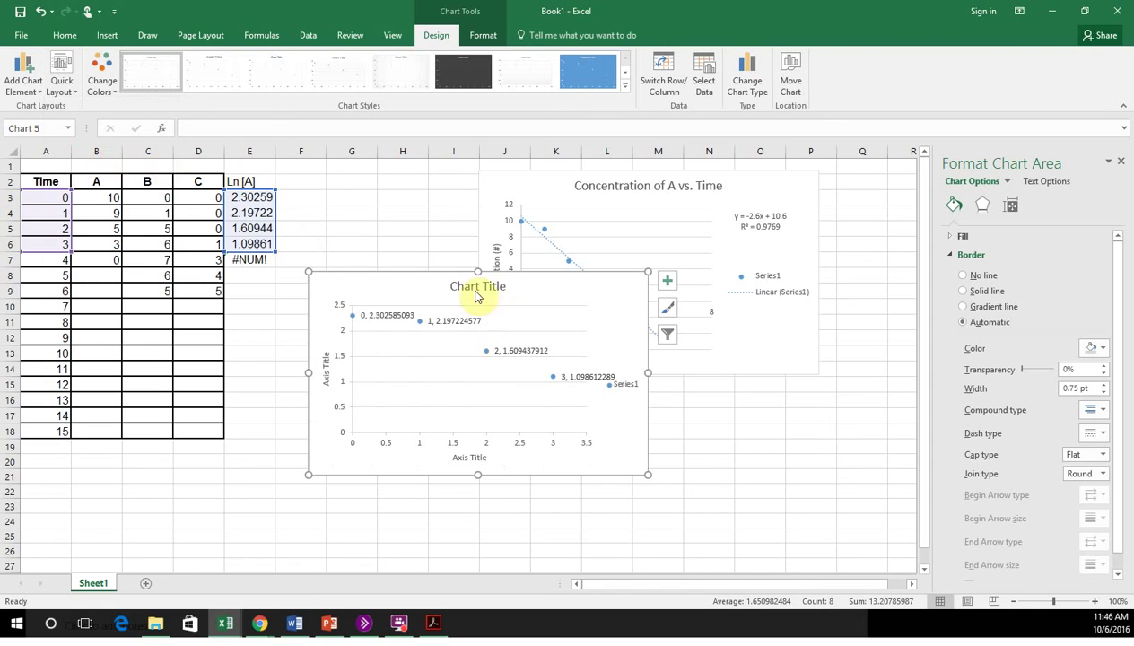
left_click(452, 285)
type("Ln {A} vs Time")
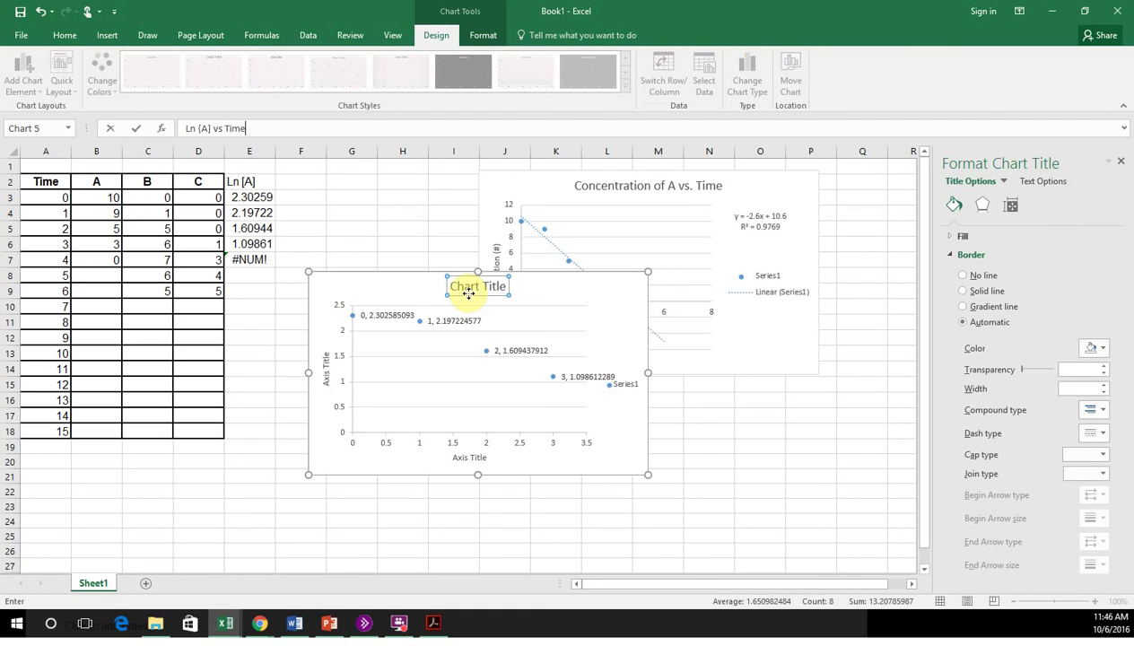
key("Return")
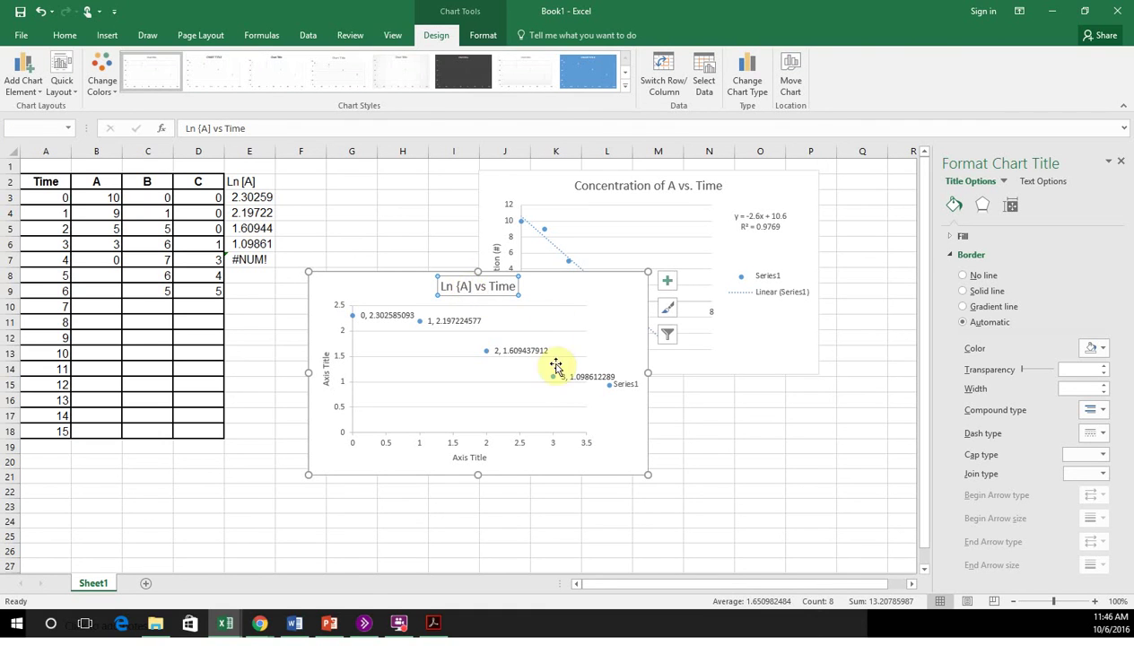
Add a linear trendline to the Ln [A] series, displaying its equation and R-squared value on the chart.
right_click(487, 351)
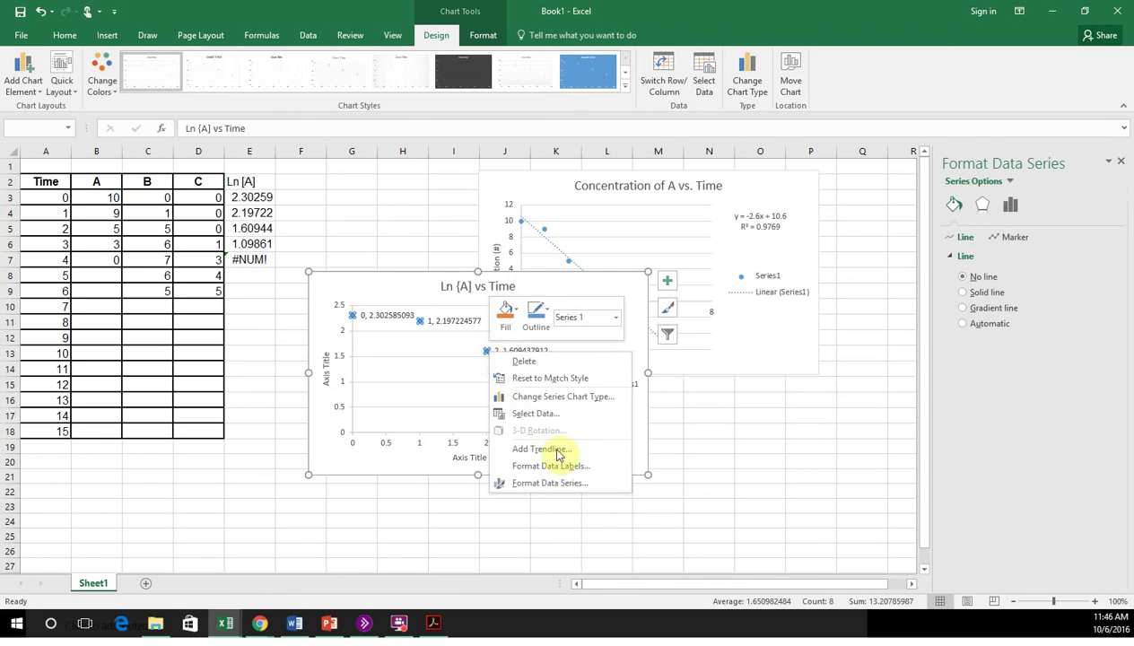
left_click(570, 449)
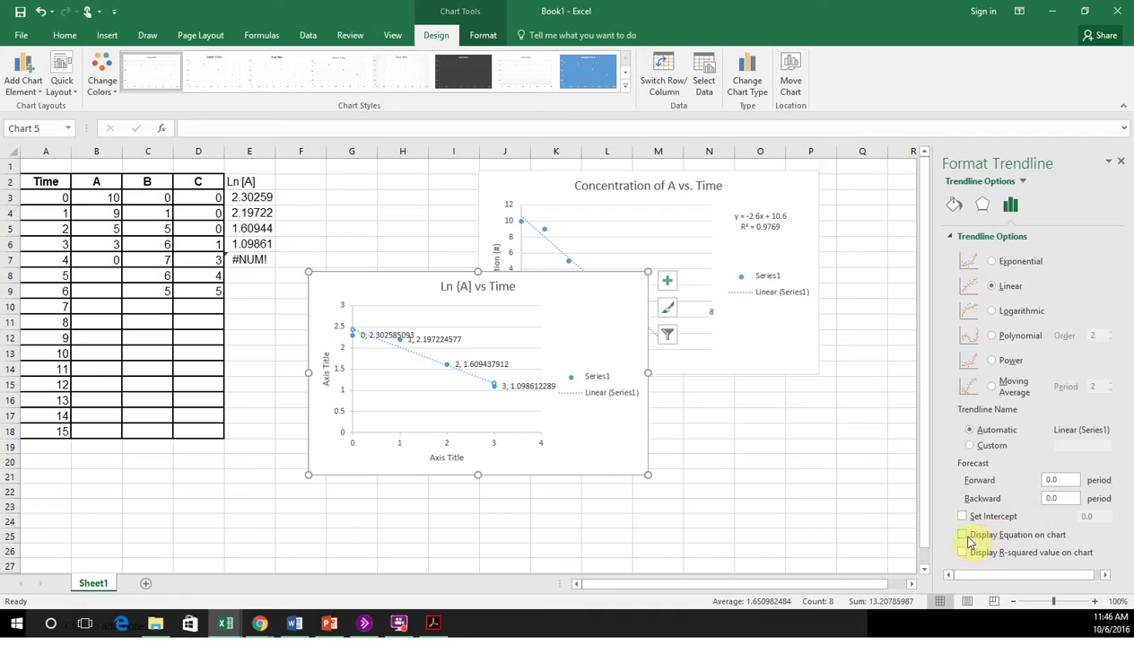
left_click(963, 553)
Move the Ln [A] trendline label above the legend and place the chart directly below the Concentration of A vs. Time chart.
left_click_drag(444, 393, 583, 317)
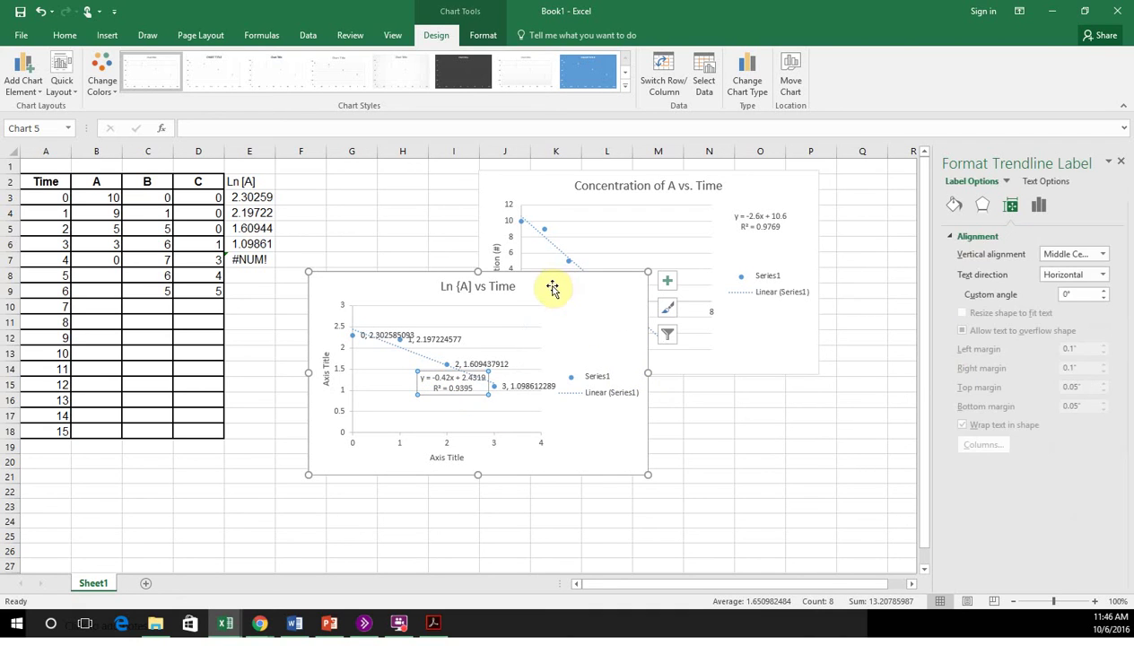
left_click_drag(531, 287, 699, 384)
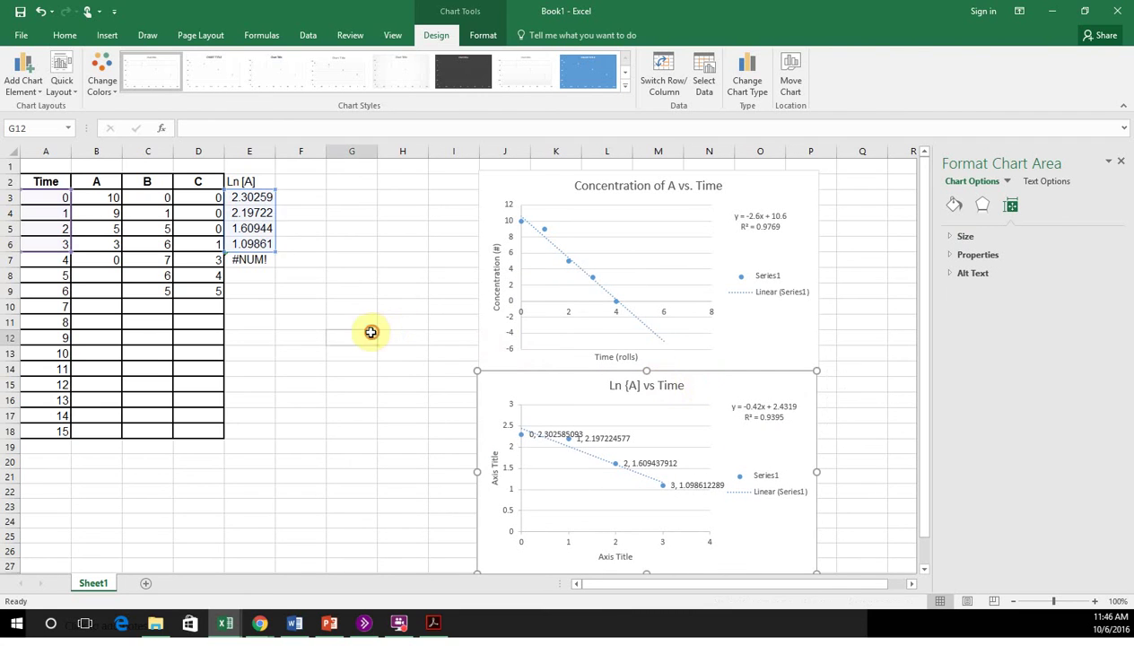
left_click(359, 337)
Add the column header "1/A" in cell F2, next to the Ln [A] column.
left_click(294, 184)
type("1/A")
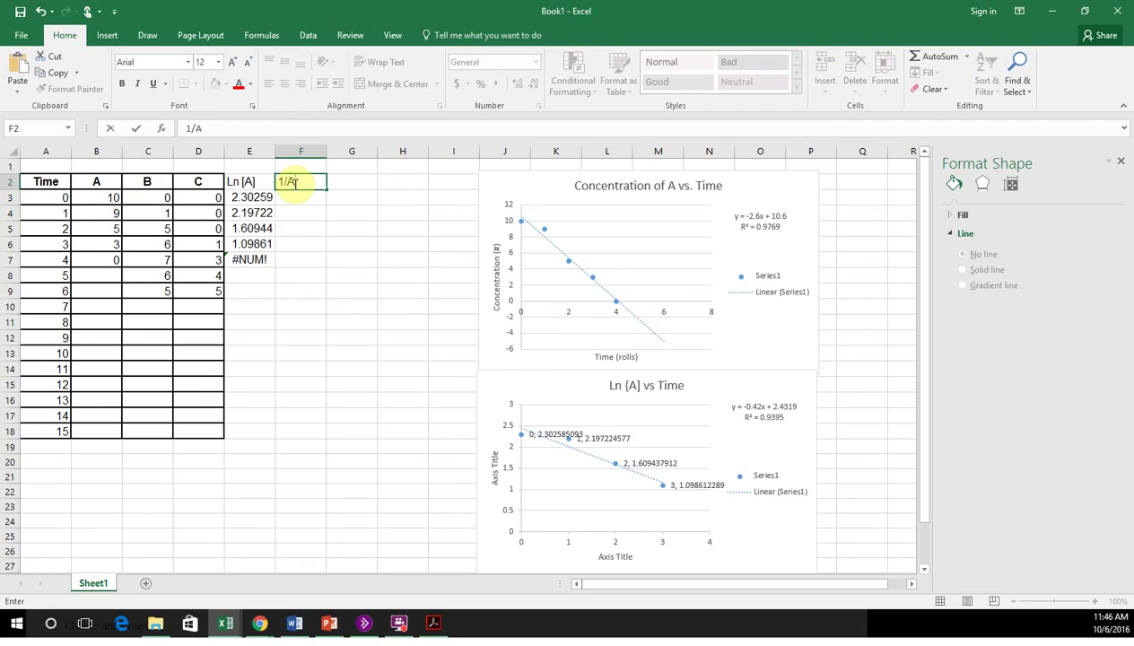
key("Return")
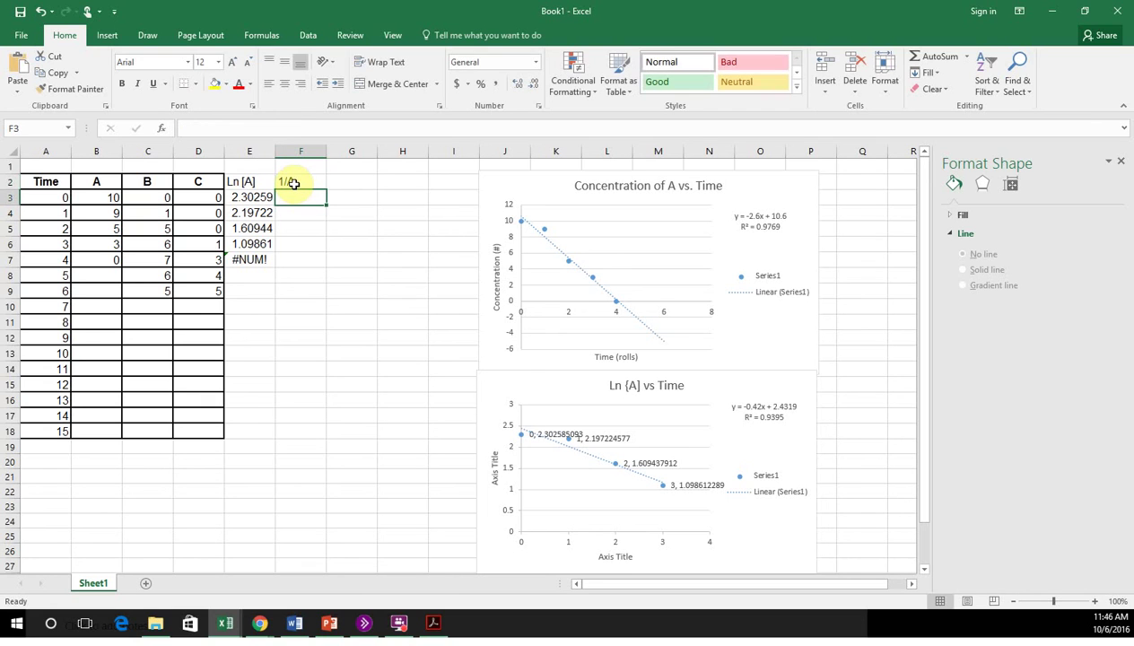
Enter the formula =1/B3 in cell F3 and fill it down to F7.
type("=1/")
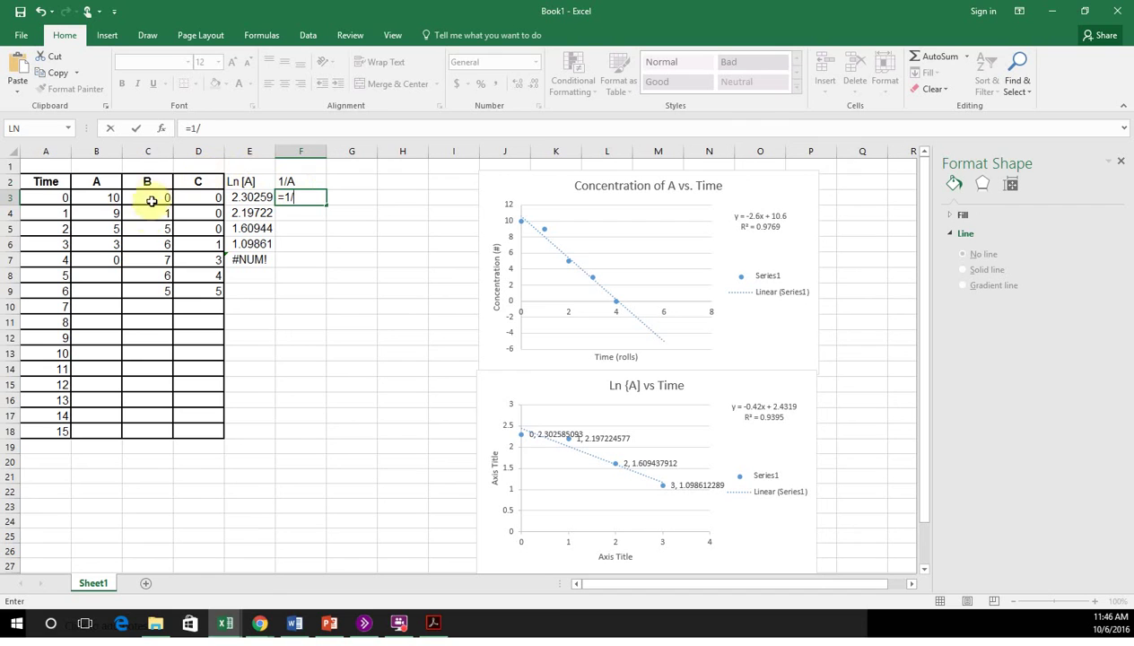
left_click(112, 198)
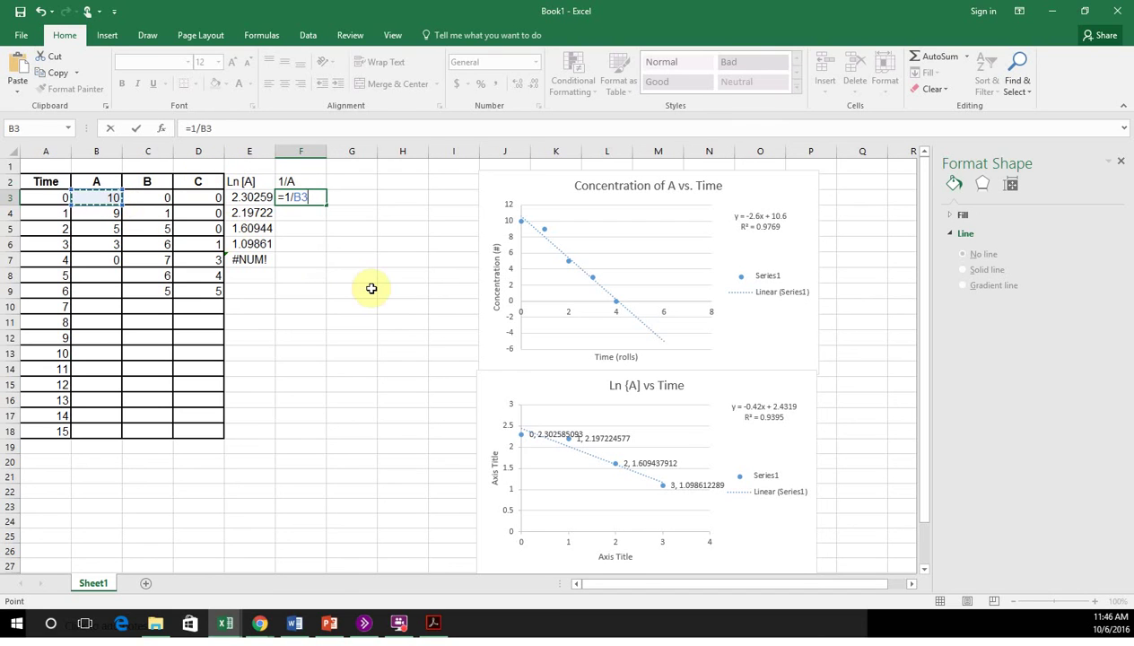
key("Return")
left_click(309, 198)
left_click_drag(324, 205, 321, 264)
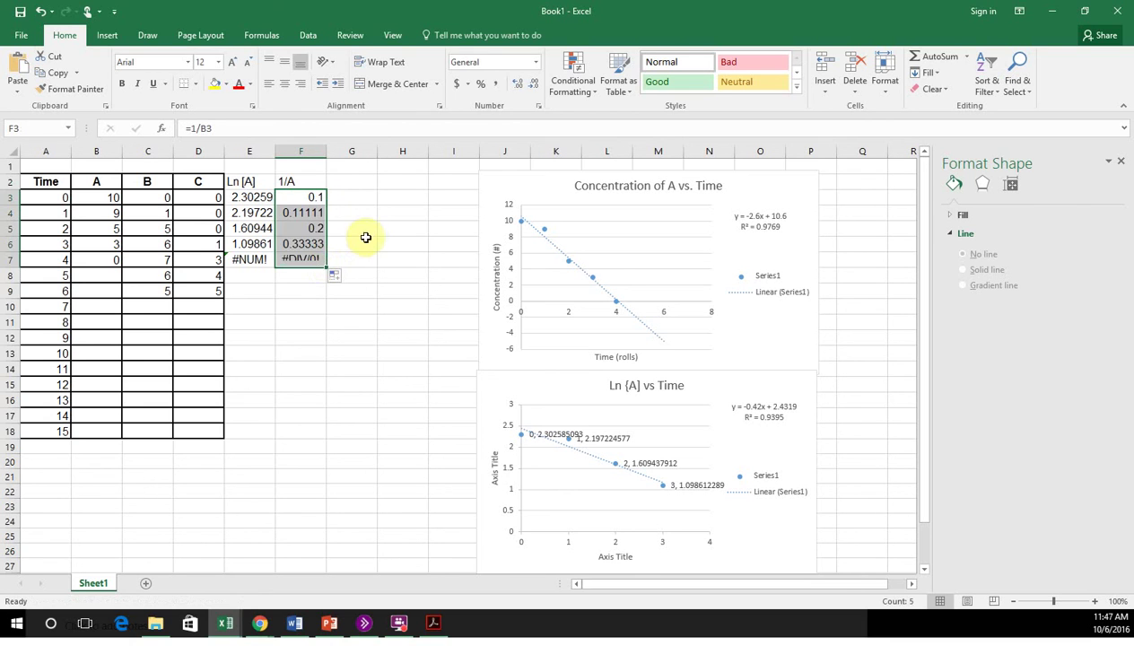
left_click(361, 231)
Insert a markers-only scatter chart of the 1/A values in F3:F6 against the times in A3:A6.
left_click_drag(53, 198, 53, 250)
left_click_drag(308, 195, 304, 237)
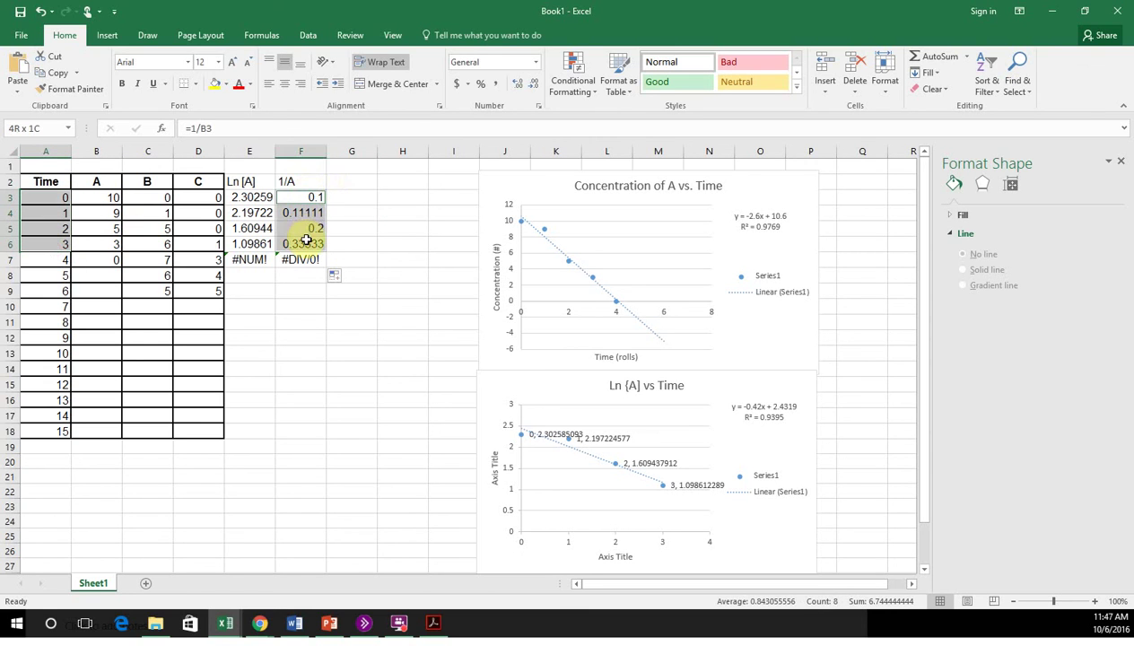
left_click(109, 36)
left_click(516, 93)
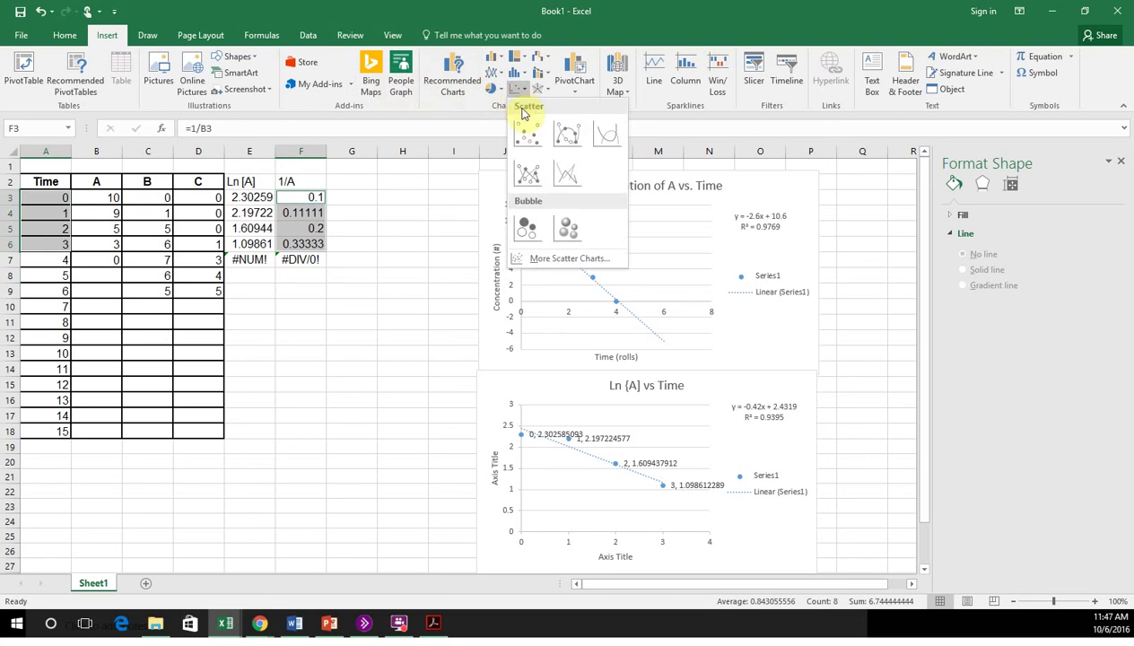
left_click(521, 128)
Title the new scatter chart "1/[A] vs Time".
left_click(460, 288)
type("1/[A] vs Tim")
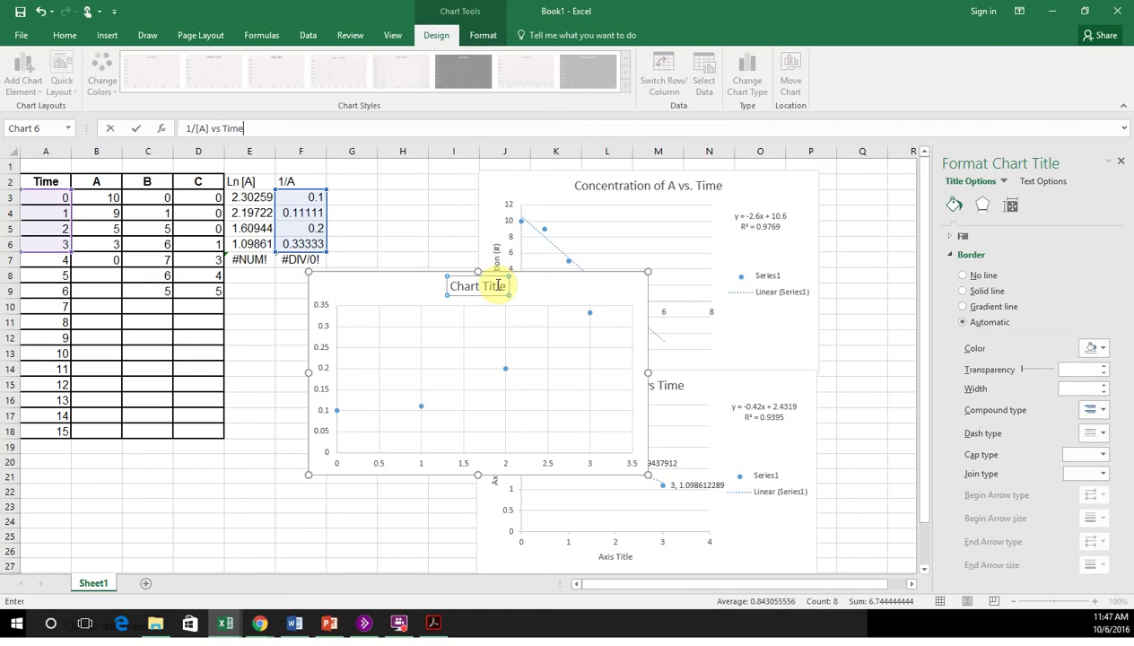
type("e")
key("Return")
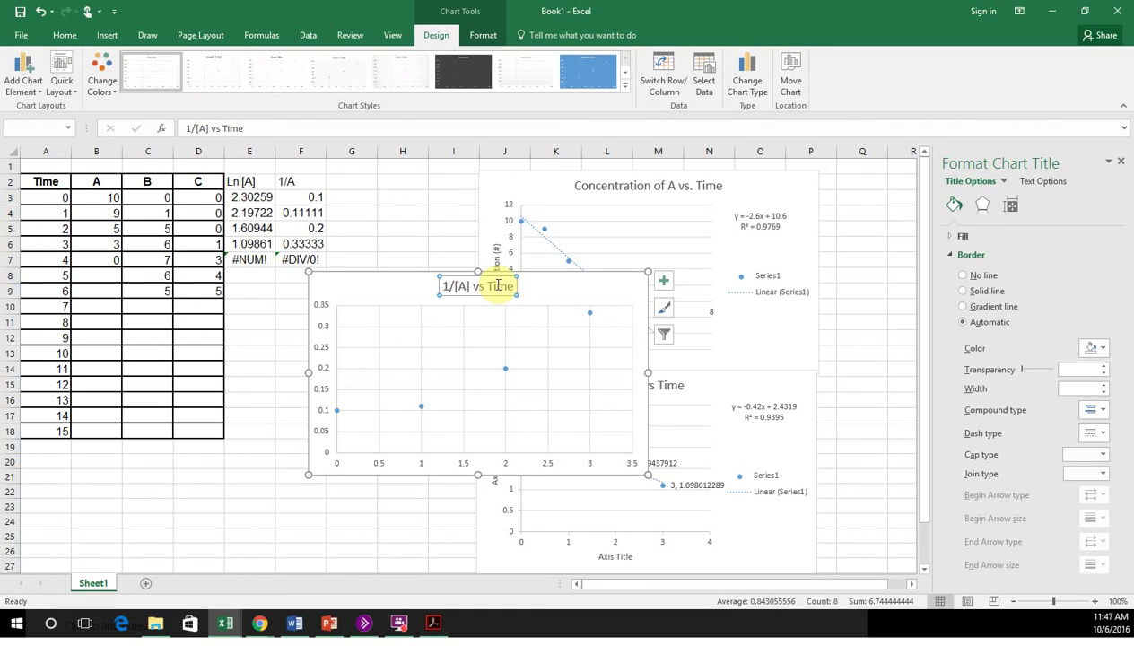
Add a linear trendline to the 1/[A] series, displaying its equation and R-squared value on the chart.
right_click(506, 371)
left_click(554, 484)
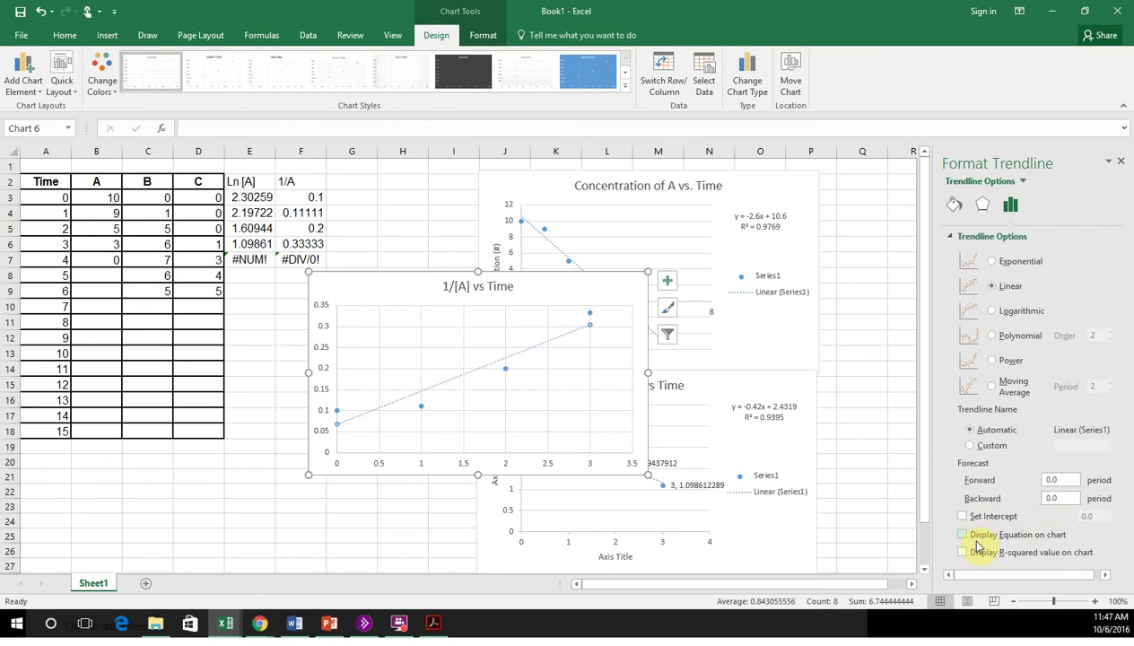
left_click(978, 554)
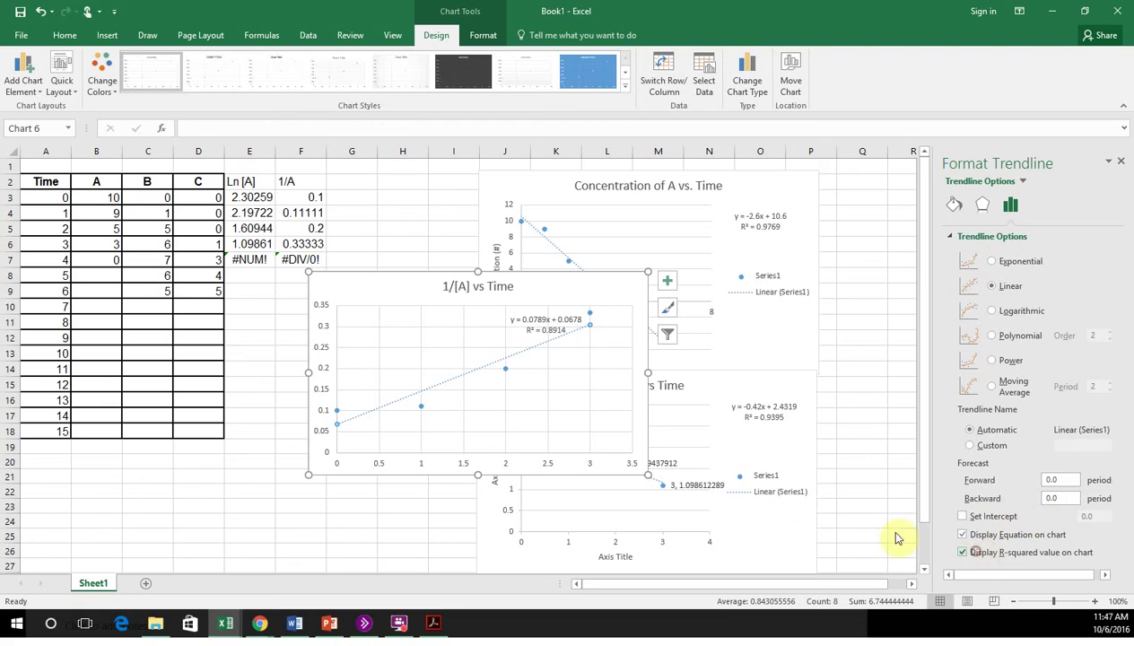
Move the 1/[A] vs Time chart over the data table and shift the Concentration of A vs. Time chart farther away from it.
left_click(589, 285)
left_click_drag(589, 285, 426, 234)
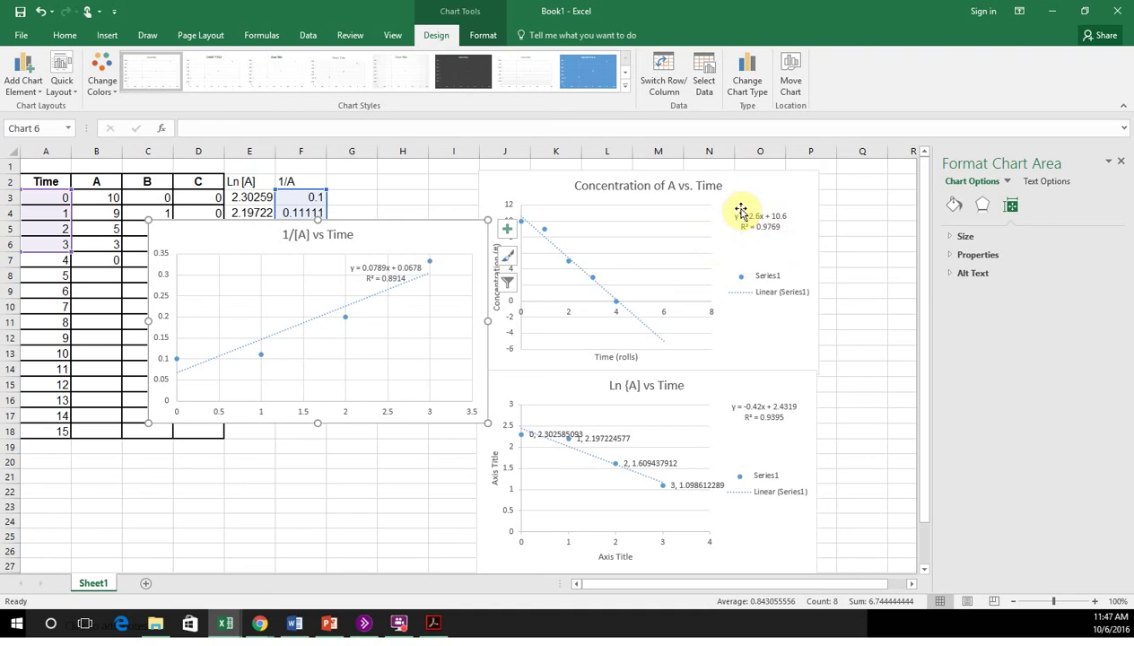
left_click(813, 203)
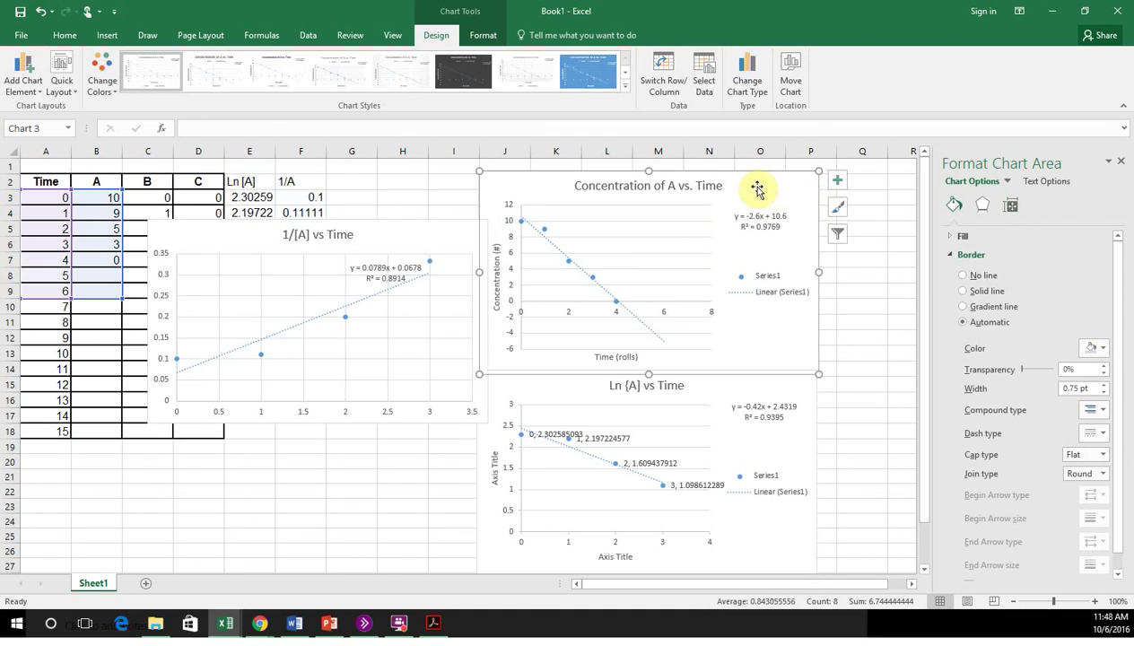
left_click_drag(788, 187, 831, 186)
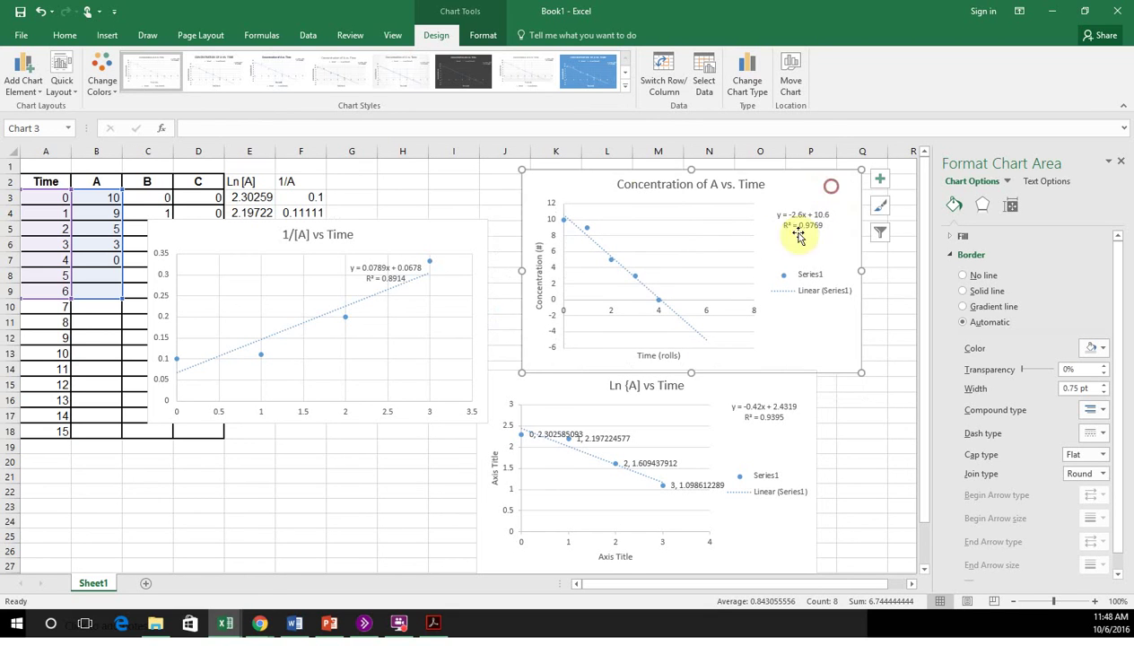
Switch to the PowerPoint presentation, review the Order of Reaction slide's summary of zero-, first- and second-order kinetics, and minimize the presentation.
left_click(327, 623)
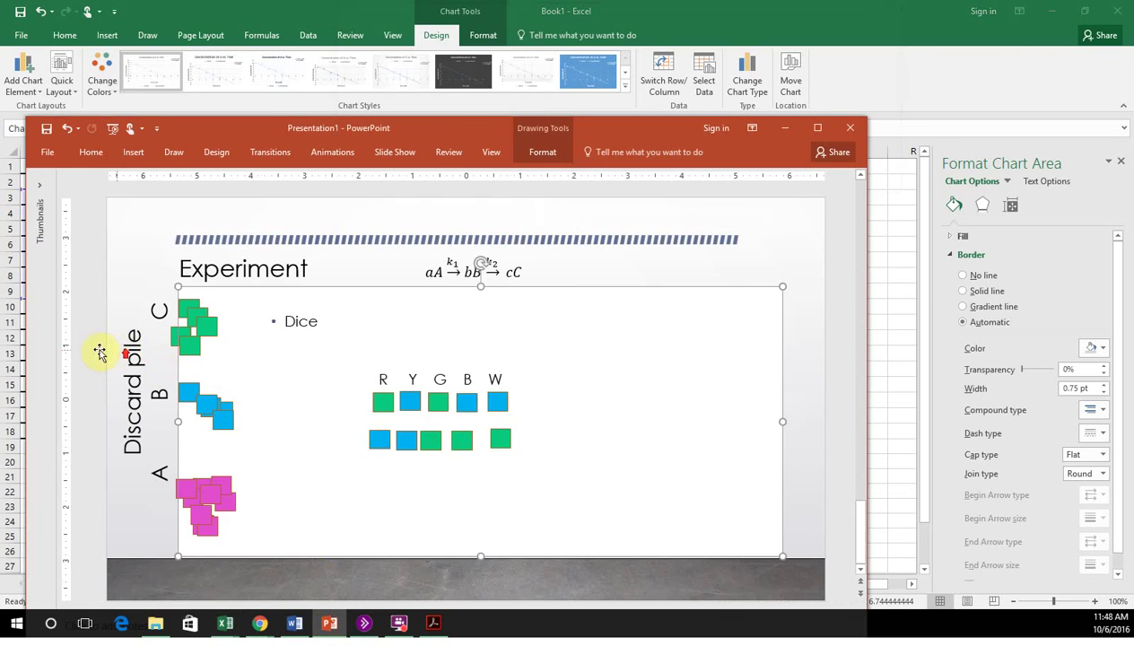
scroll(109, 351, "up", 2)
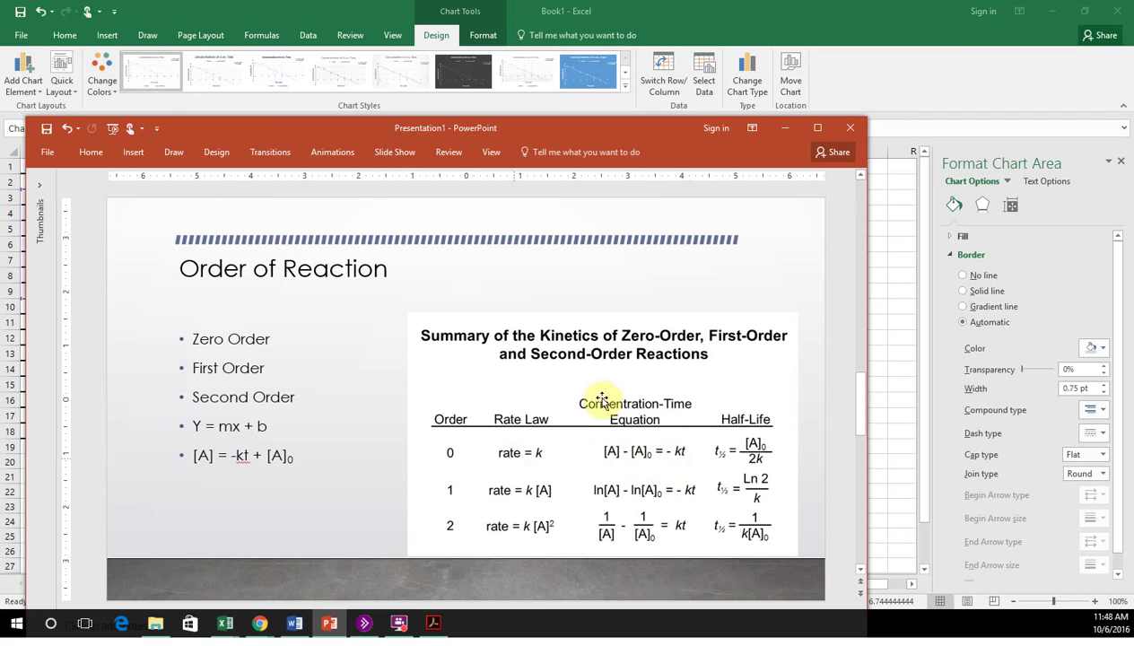
scroll(705, 309, "down", 2)
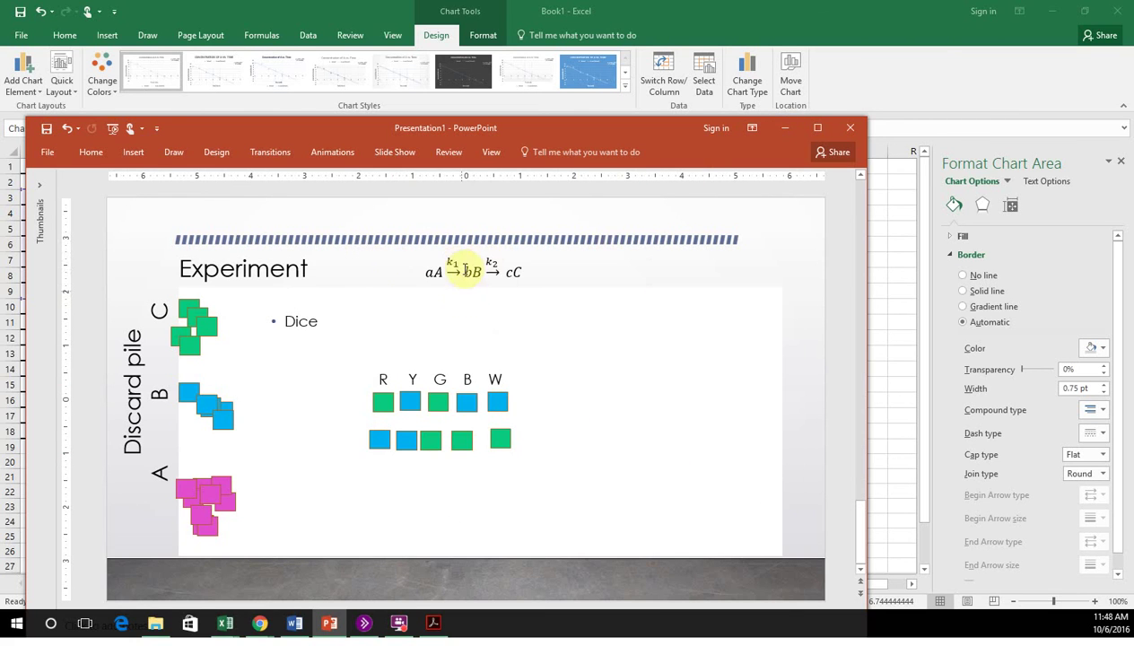
left_click(785, 127)
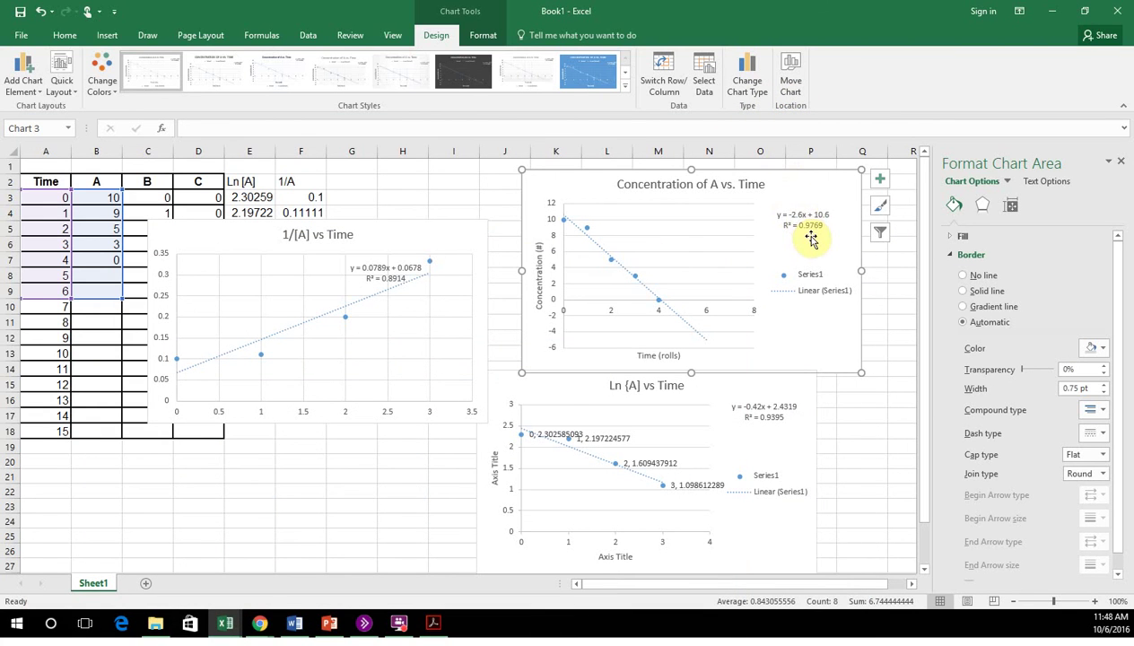
Switch to the Word document CHM 112 Lab 6 Kinetics Final Version and review which concentration graphs the results pages ask for.
left_click(294, 623)
scroll(413, 364, "up", 5)
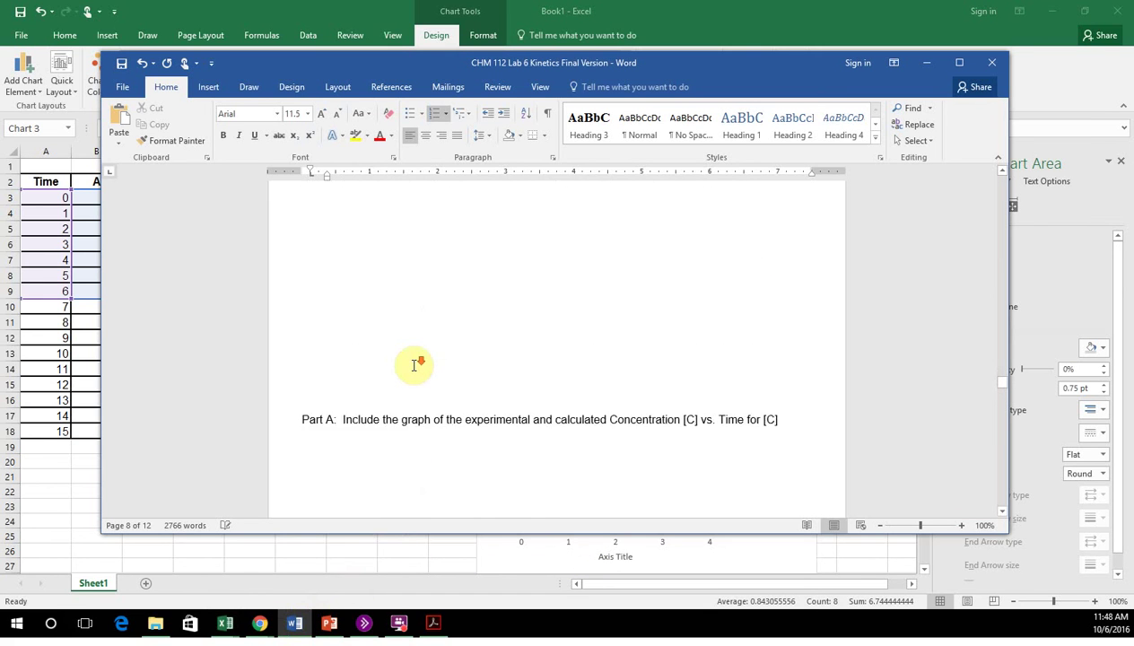
scroll(413, 365, "down", 15)
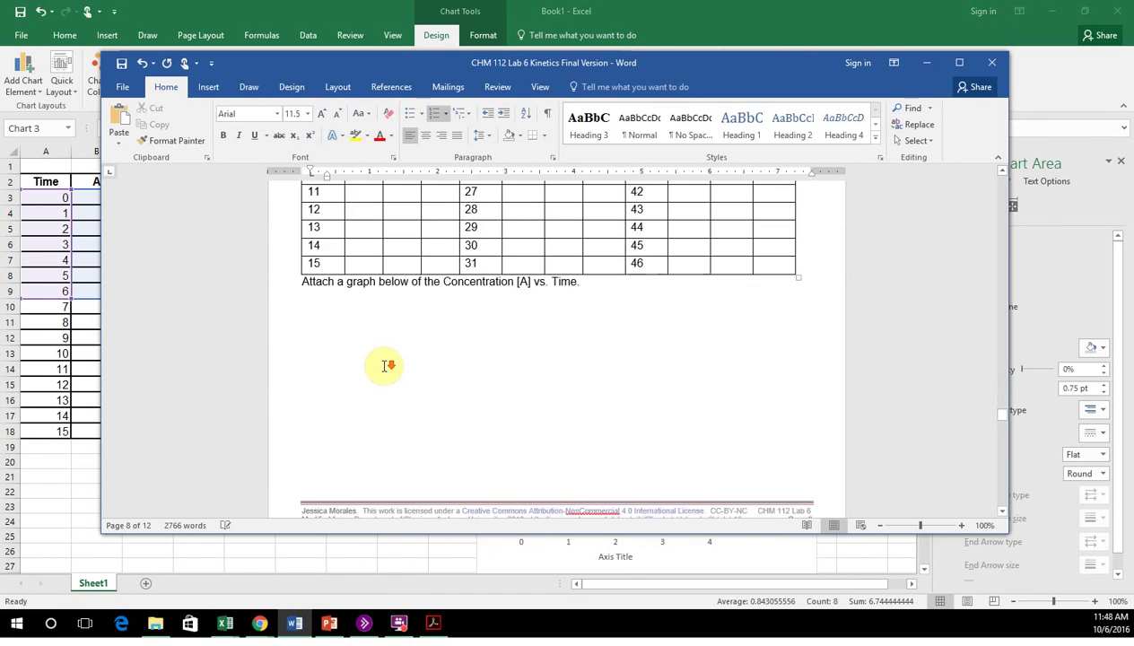
scroll(386, 372, "down", 6)
scroll(389, 372, "up", 5)
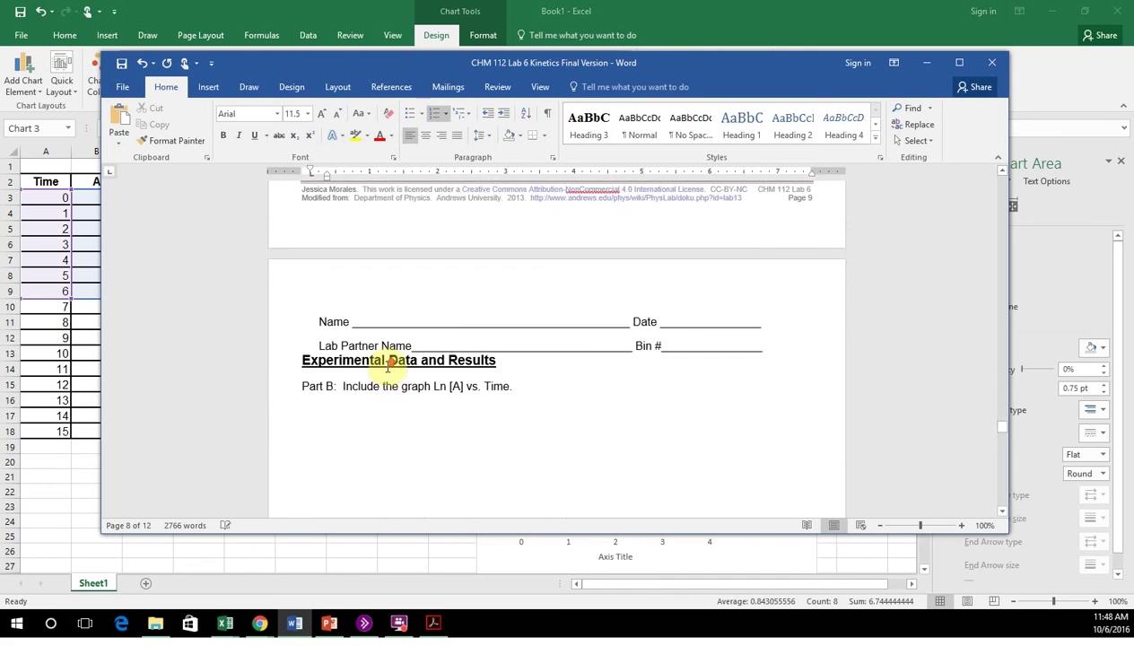
scroll(388, 372, "up", 5)
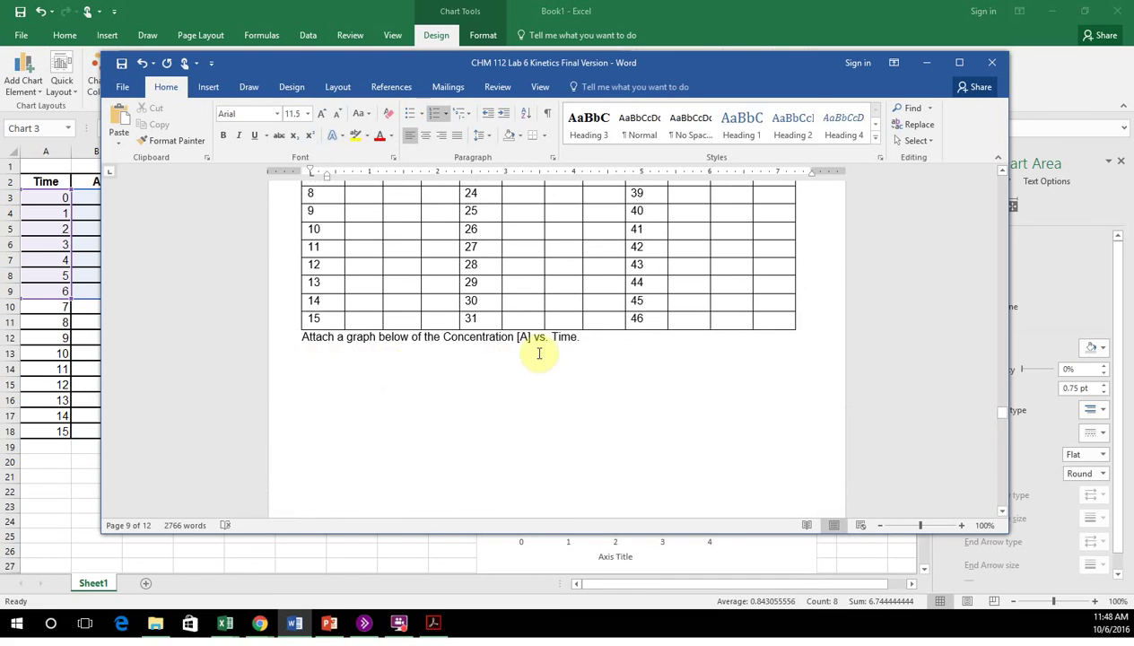
scroll(513, 387, "down", 6)
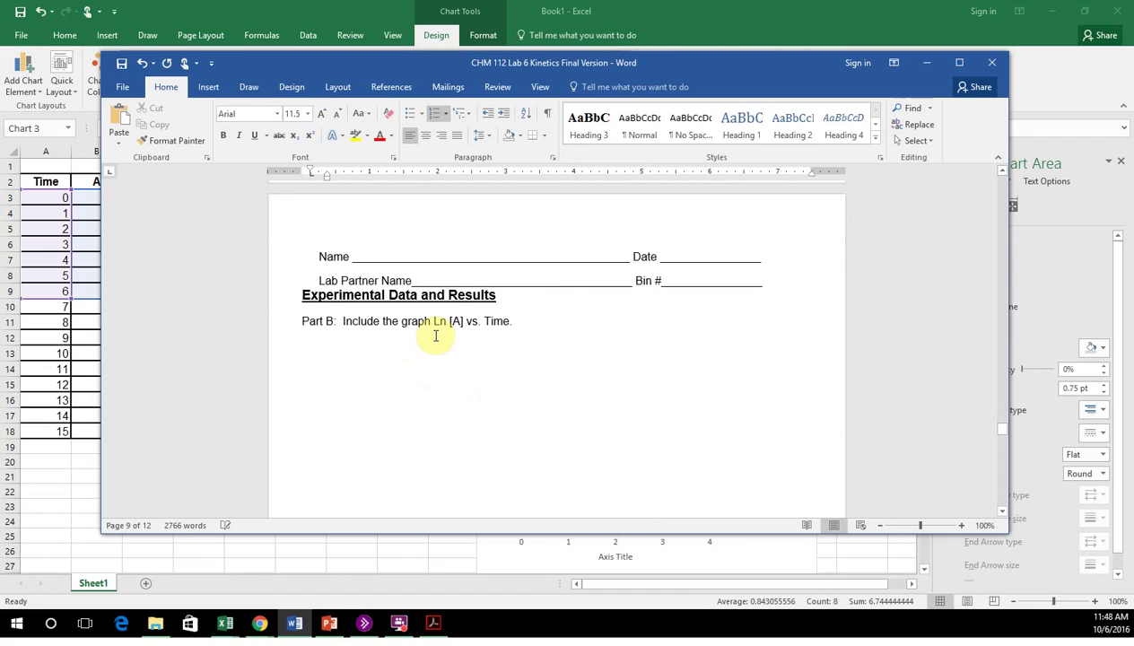
scroll(539, 323, "down", 6)
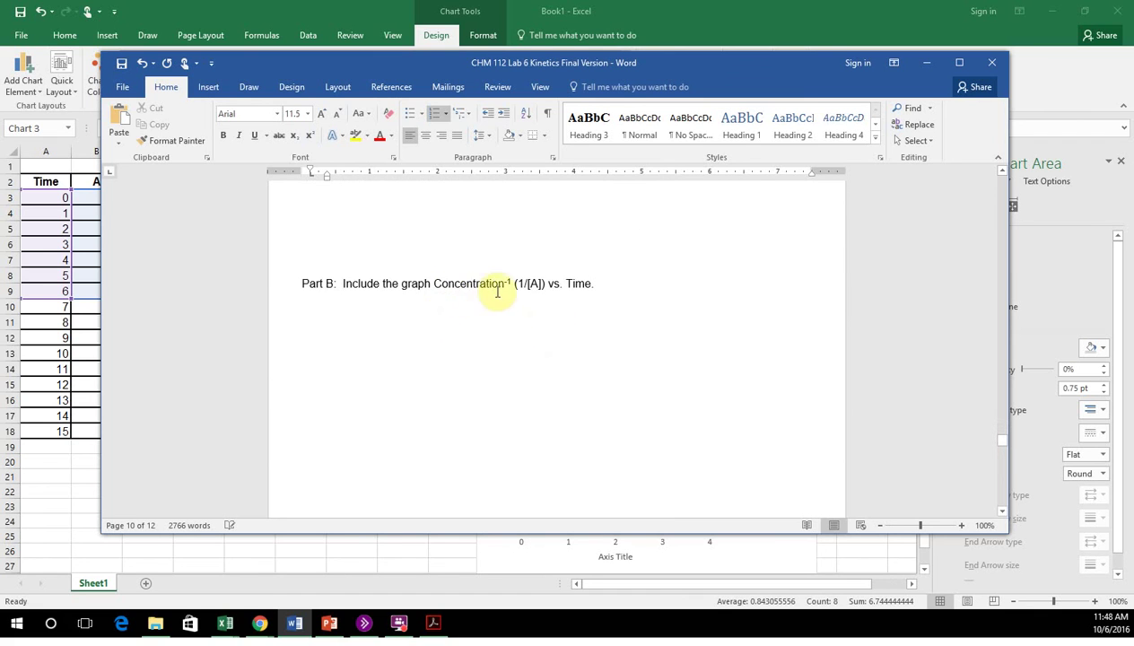
Examine the Part C data tables for Reactions I to III and the table of initial concentrations and rates.
scroll(529, 315, "down", 8)
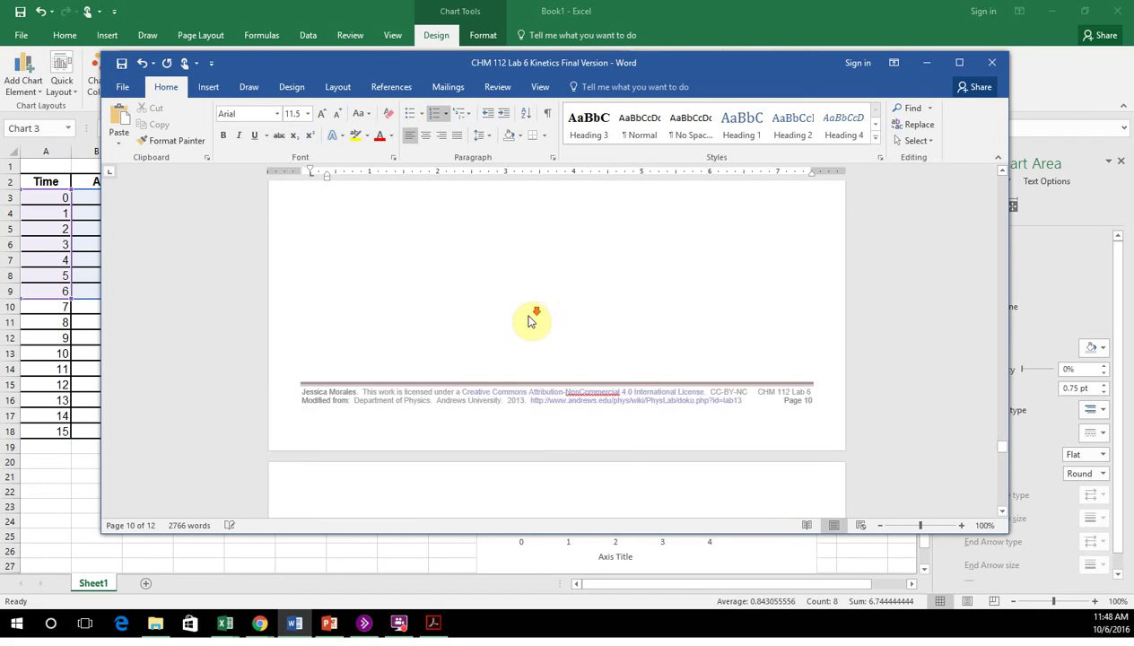
scroll(530, 321, "down", 7)
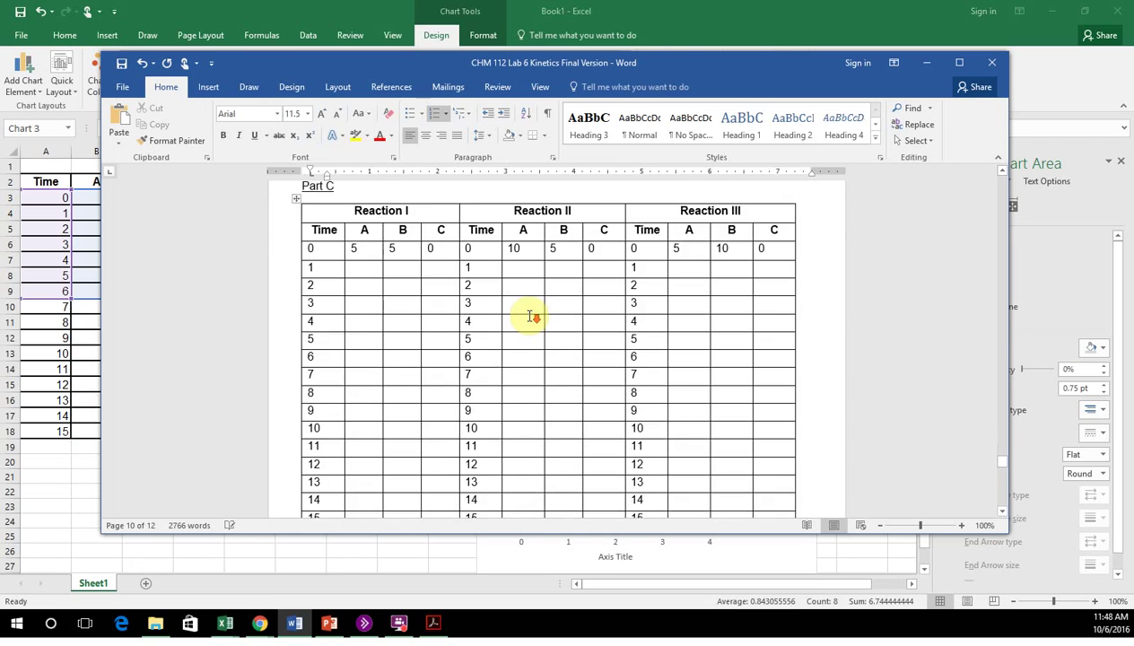
scroll(531, 316, "down", 3)
scroll(531, 316, "up", 3)
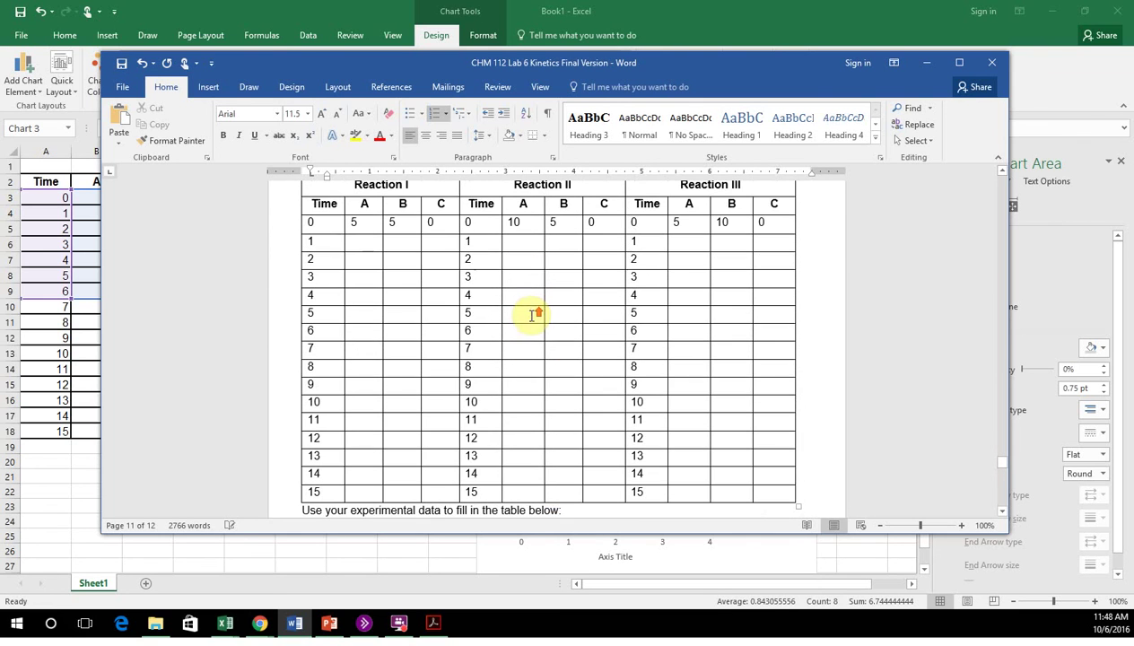
scroll(531, 316, "down", 5)
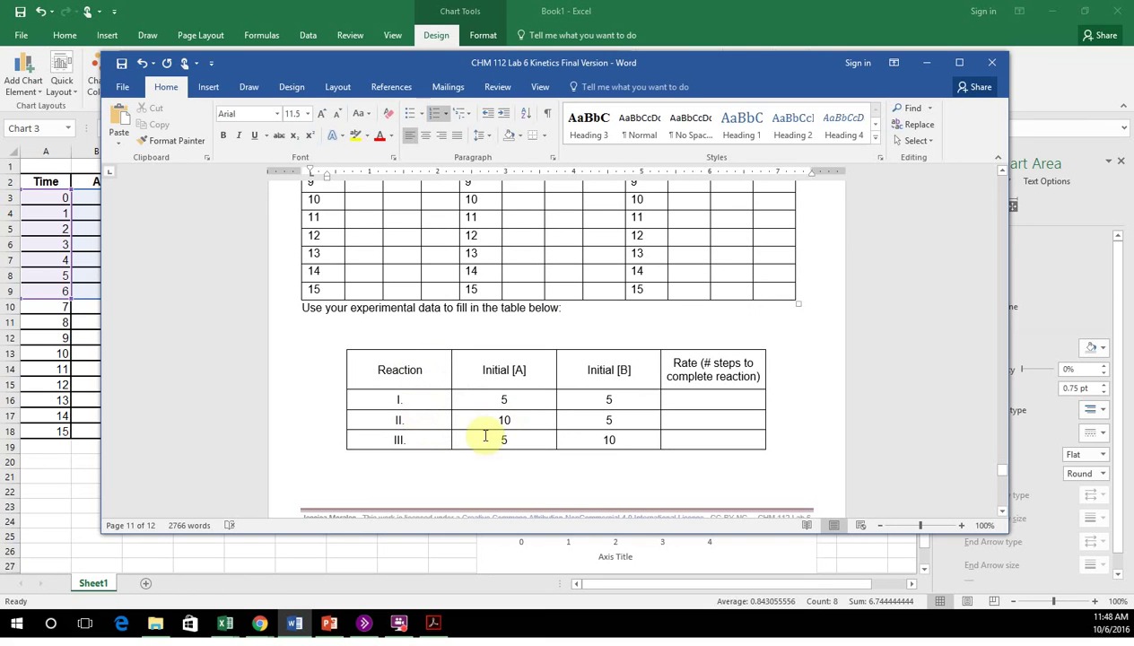
scroll(618, 438, "up", 8)
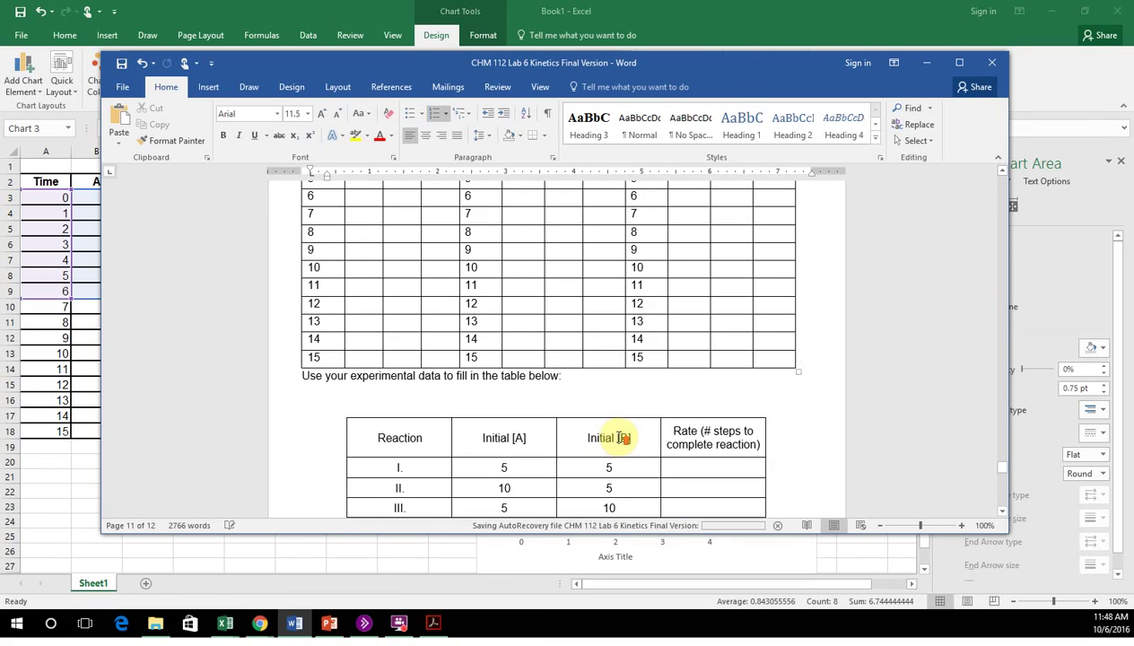
scroll(622, 435, "down", 2)
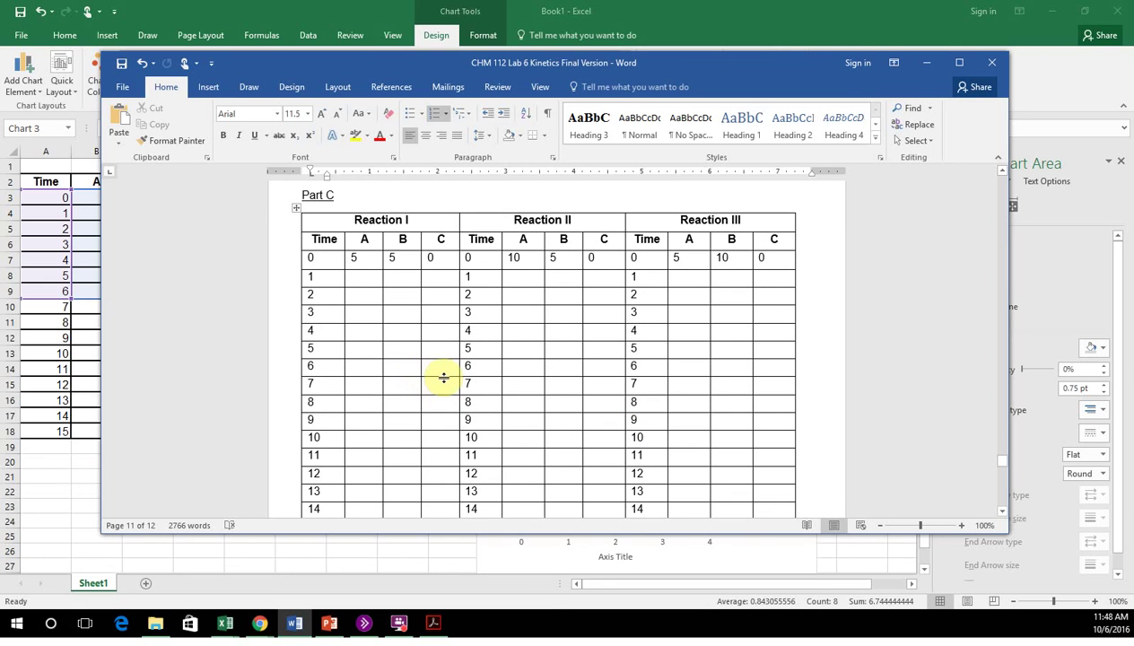
Go back to item 3 of the procedure and examine the equation for finding the experimental order of reaction.
key("ctrl+z")
key("ctrl+z")
key("ctrl+z")
key("ctrl+z")
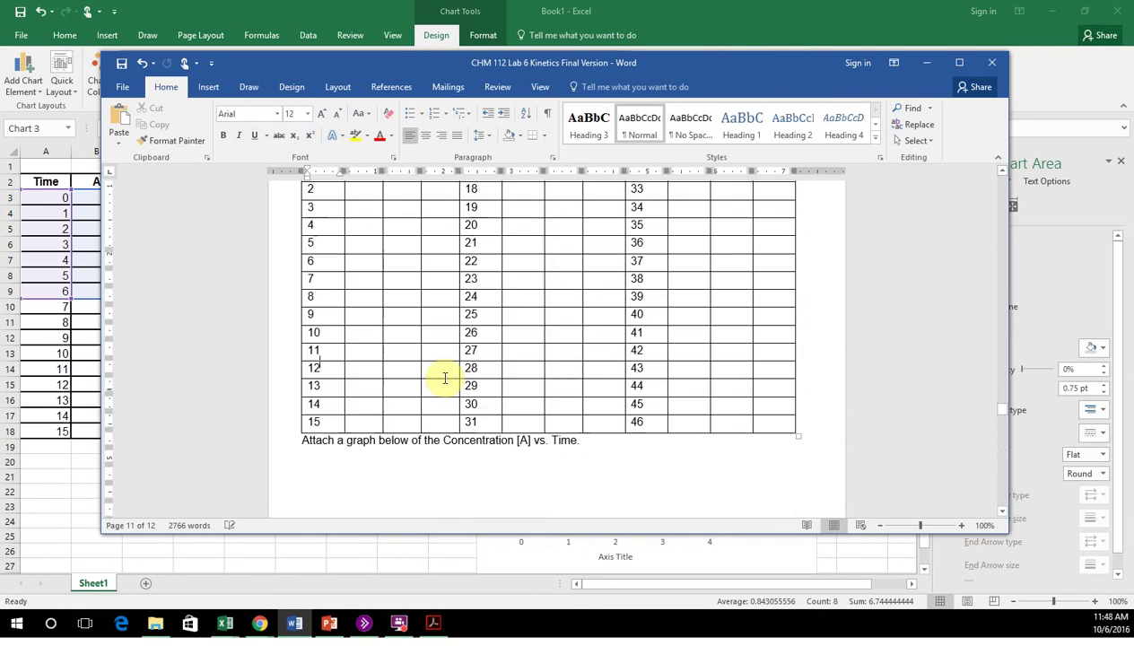
key("ctrl+z")
key("ctrl+z")
key("ctrl+z")
key("ctrl+z")
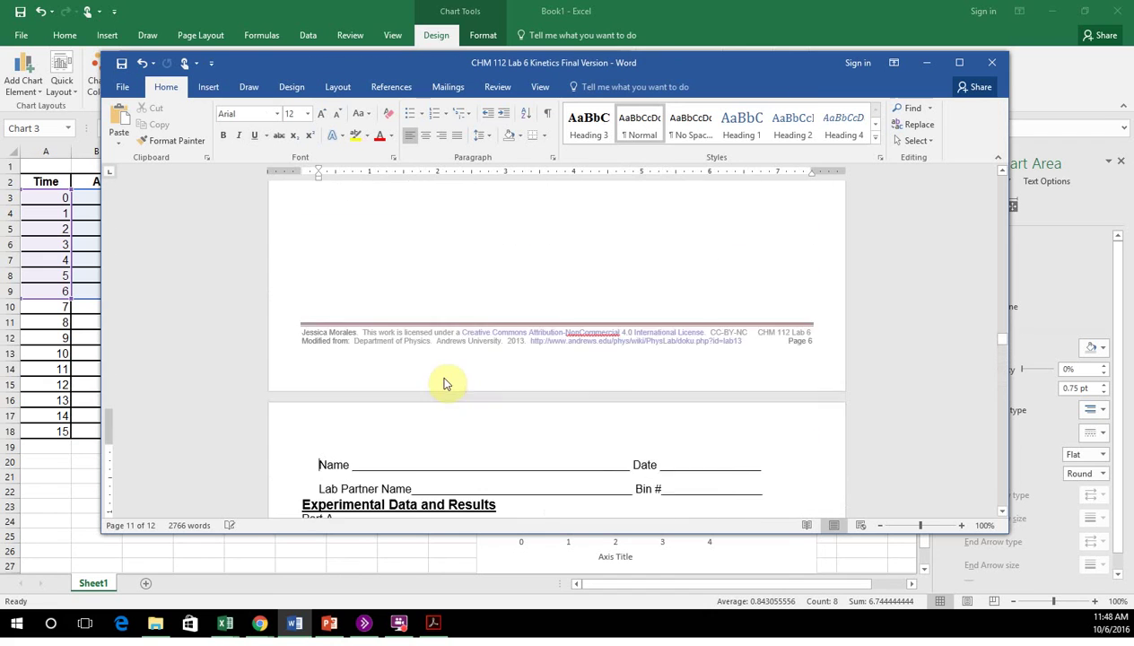
key("ctrl+z")
key("ctrl+z")
key("ctrl+z")
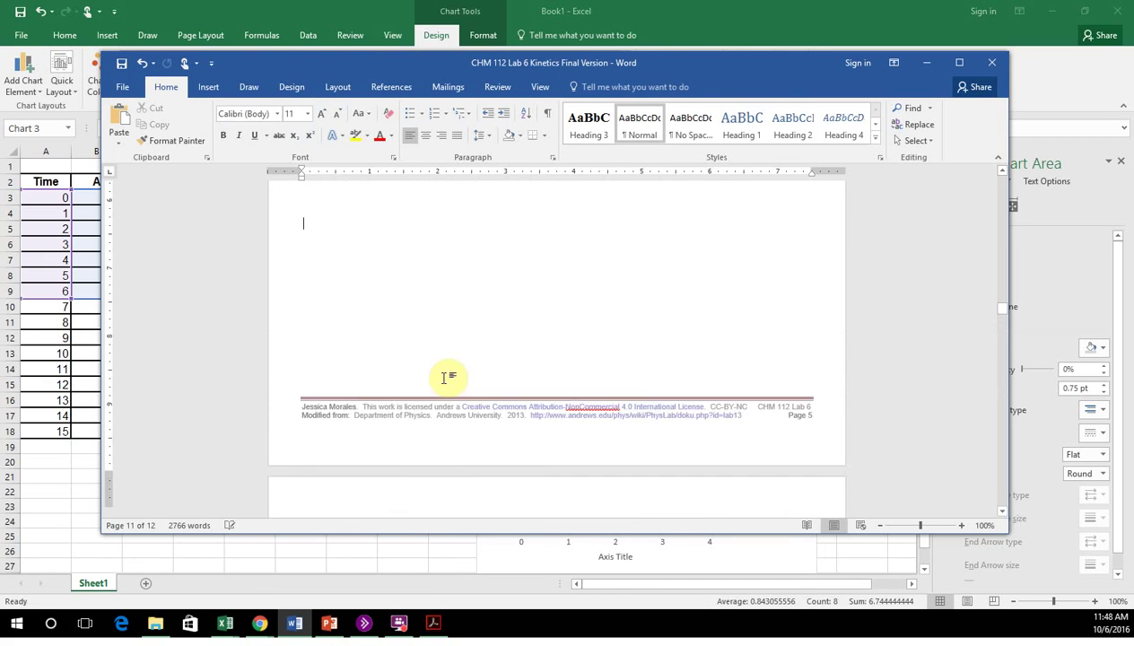
key("ctrl+z")
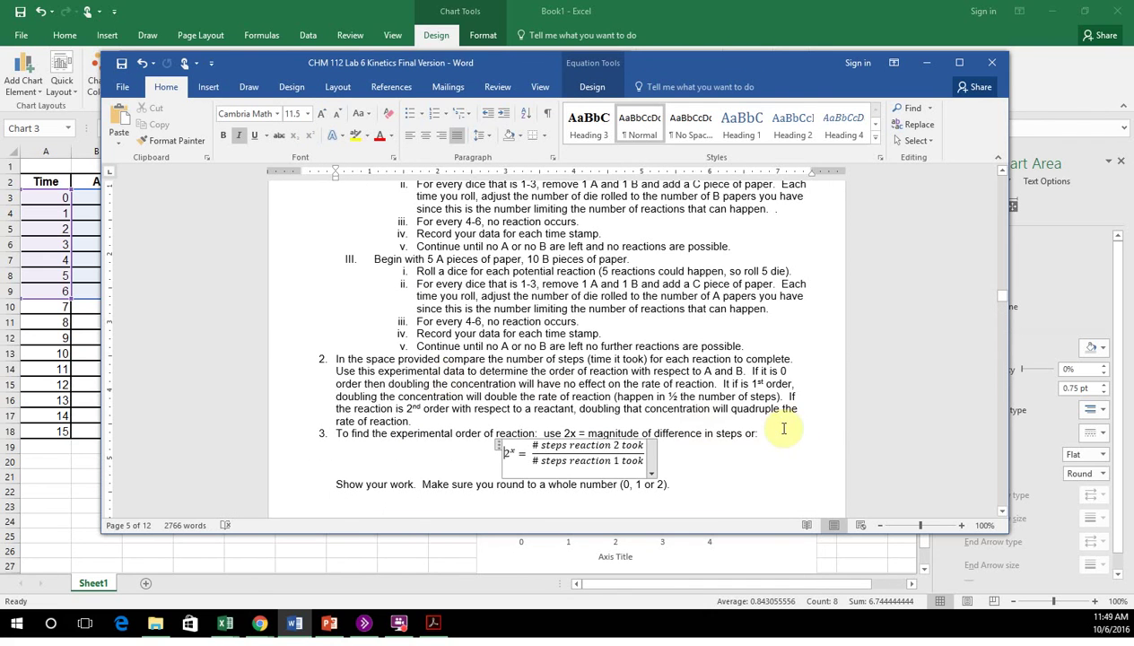
left_click(758, 468)
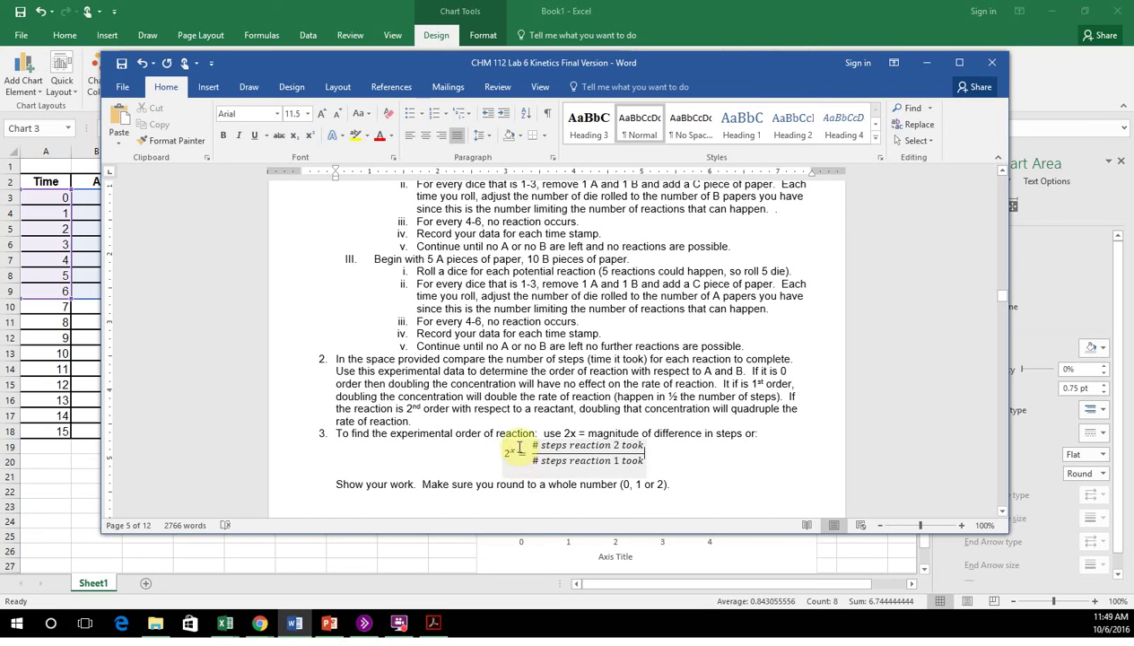